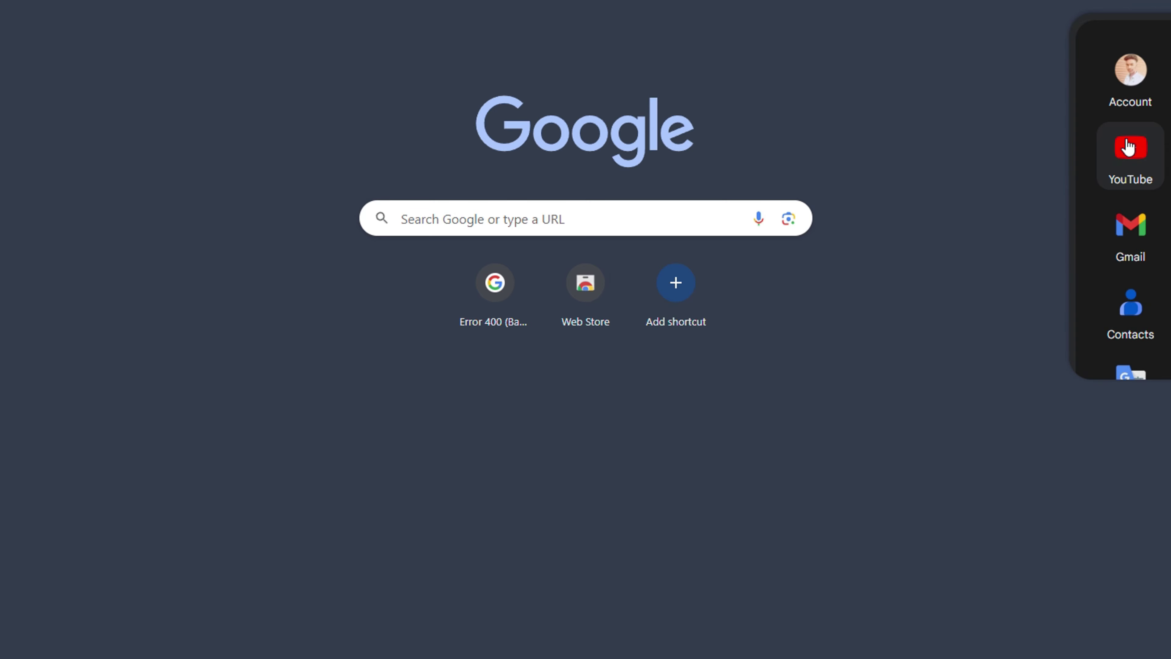
{"action": "left_click", "coordinate": [653, 239]}
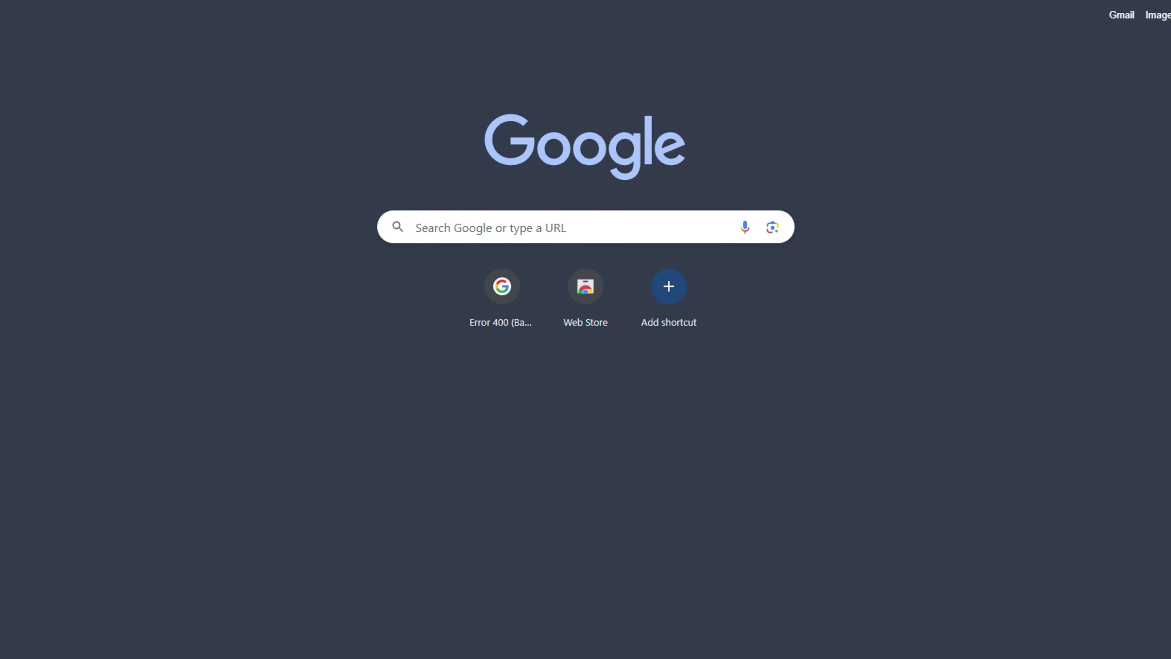
{"action": "left_click", "coordinate": [1169, 14]}
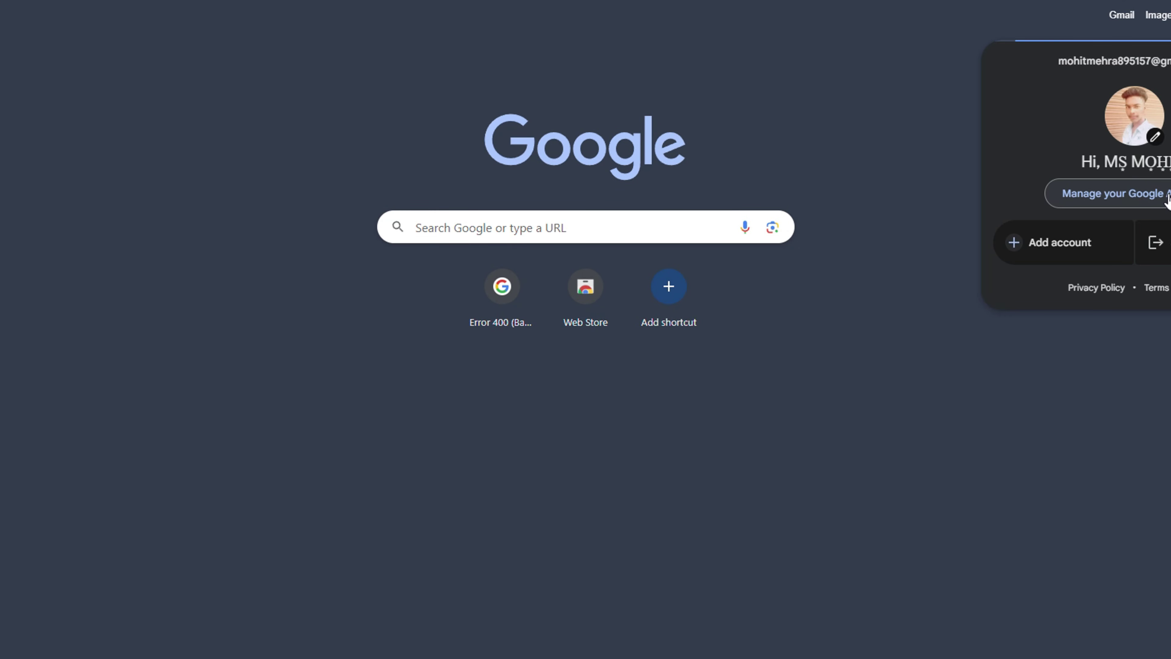
{"action": "left_click", "coordinate": [849, 122]}
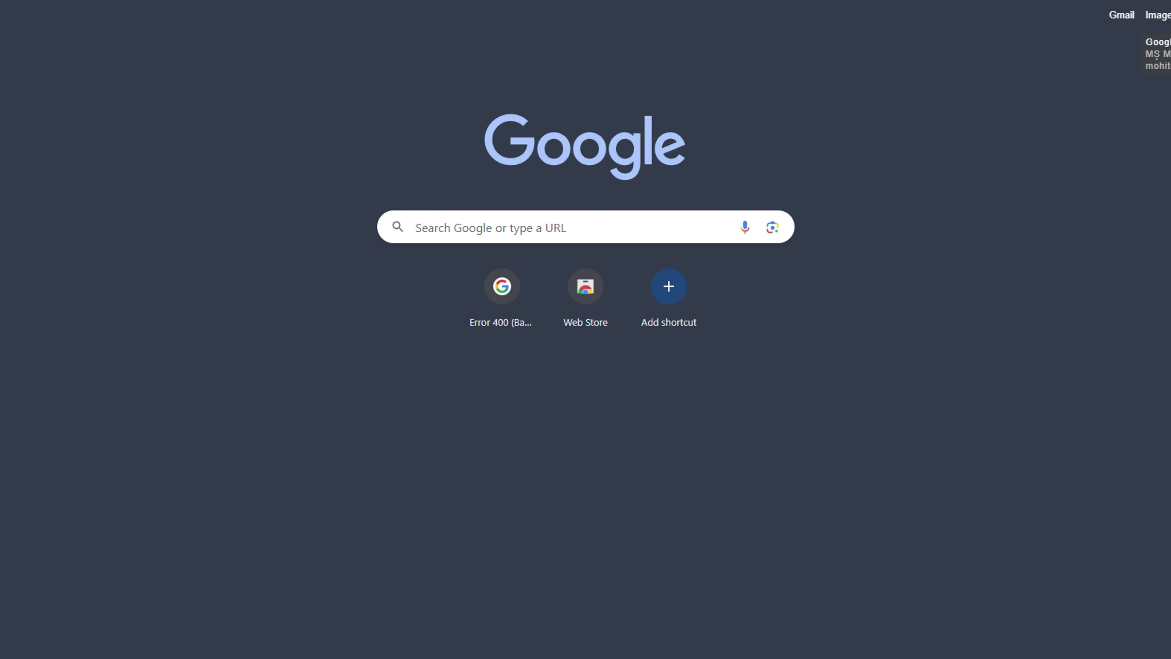
{"action": "left_click", "coordinate": [1168, 15]}
{"action": "left_click", "coordinate": [647, 248]}
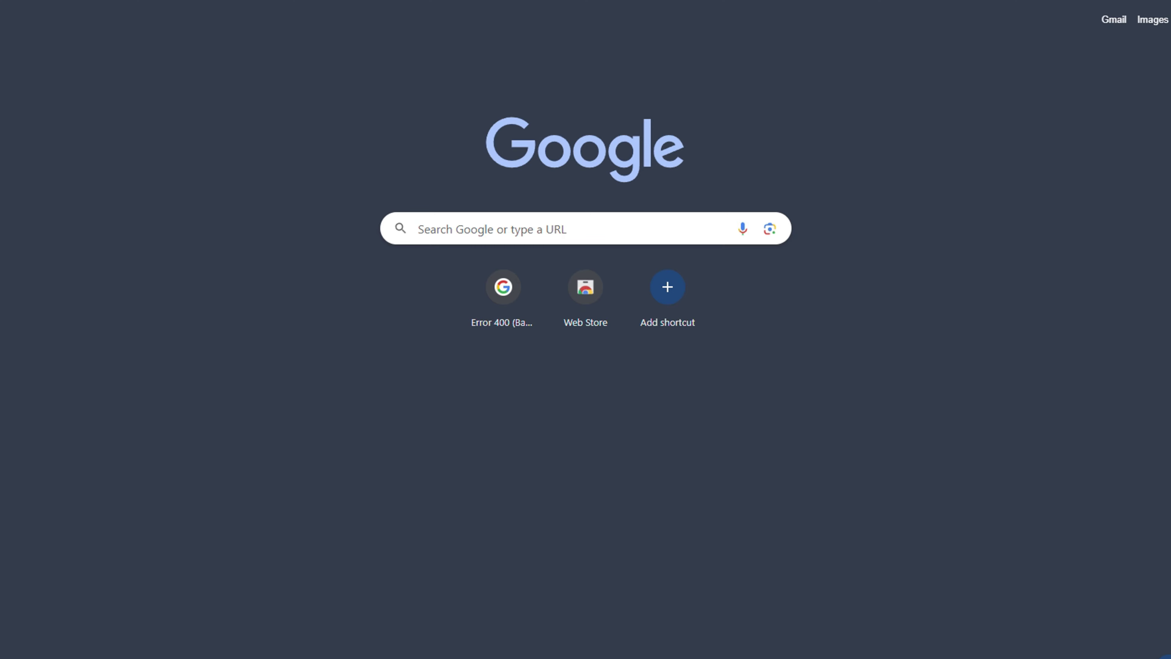
{"action": "left_click", "coordinate": [1168, 14]}
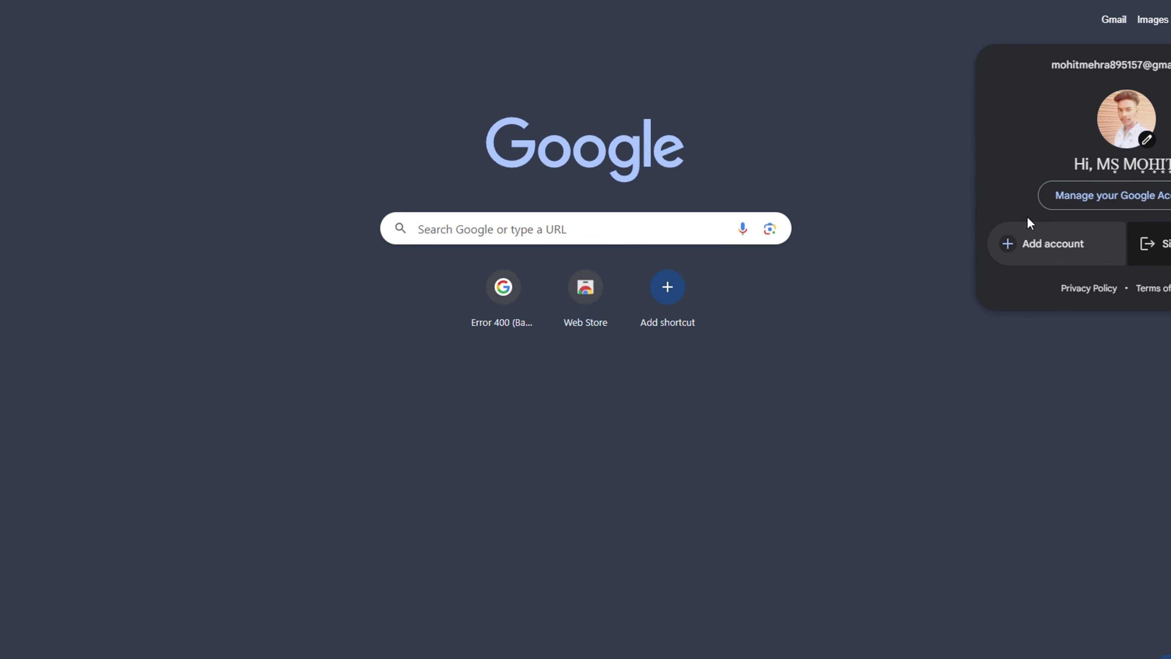
{"action": "left_click", "coordinate": [846, 129]}
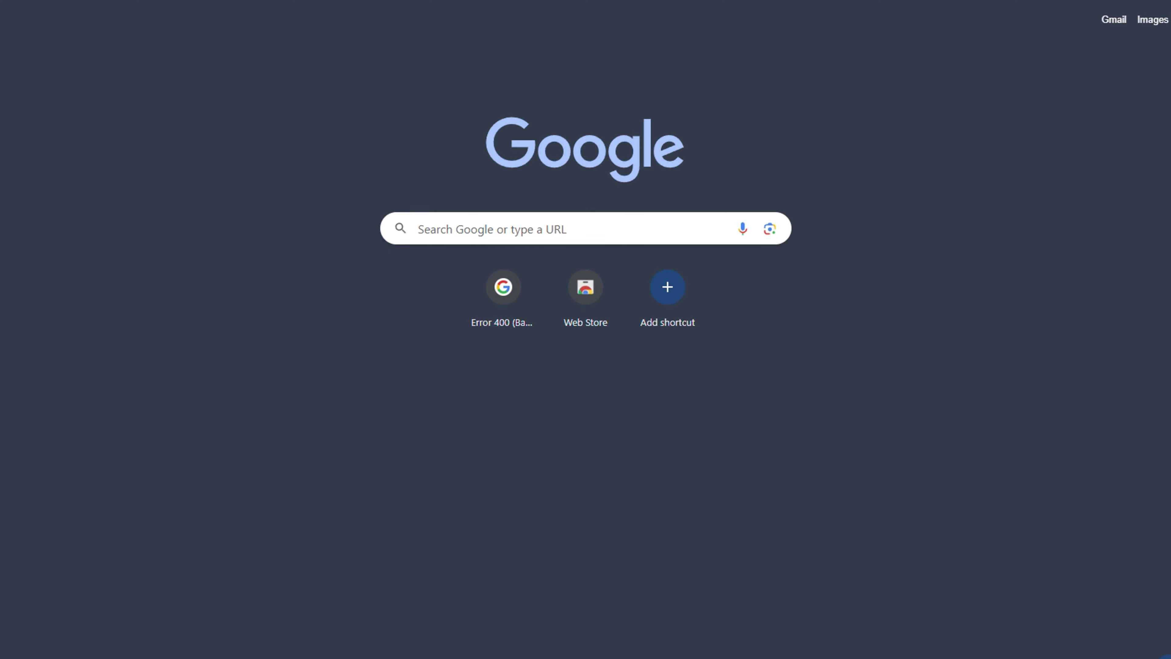
{"action": "left_click", "coordinate": [1168, 15]}
{"action": "left_click", "coordinate": [646, 250]}
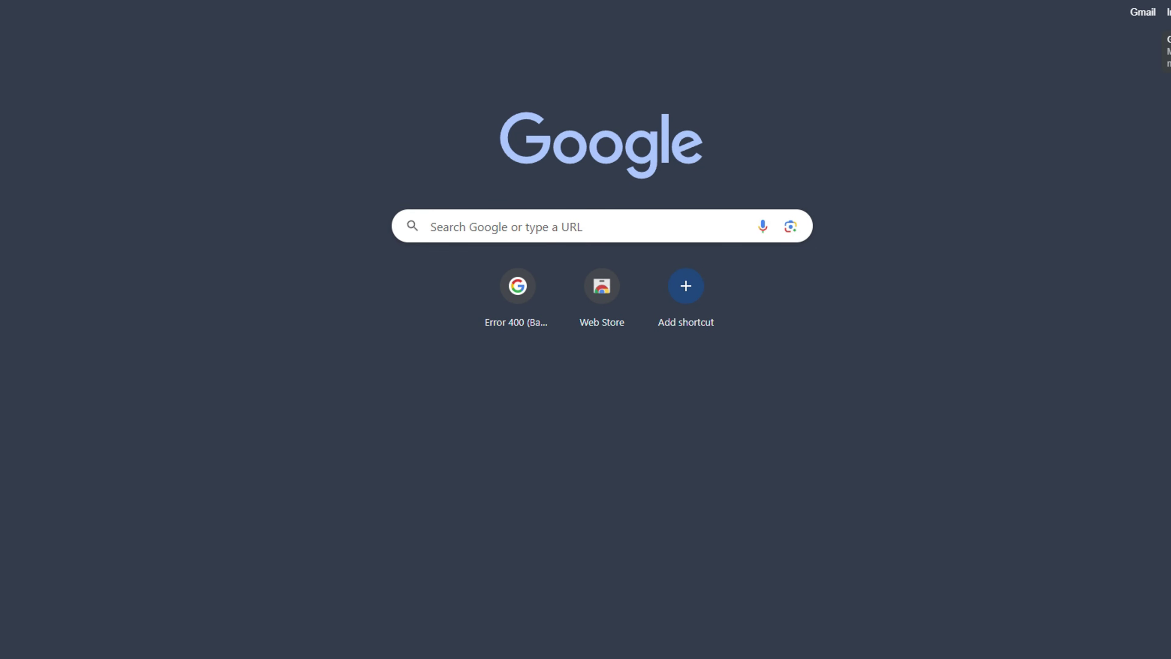
{"action": "left_click", "coordinate": [1169, 14]}
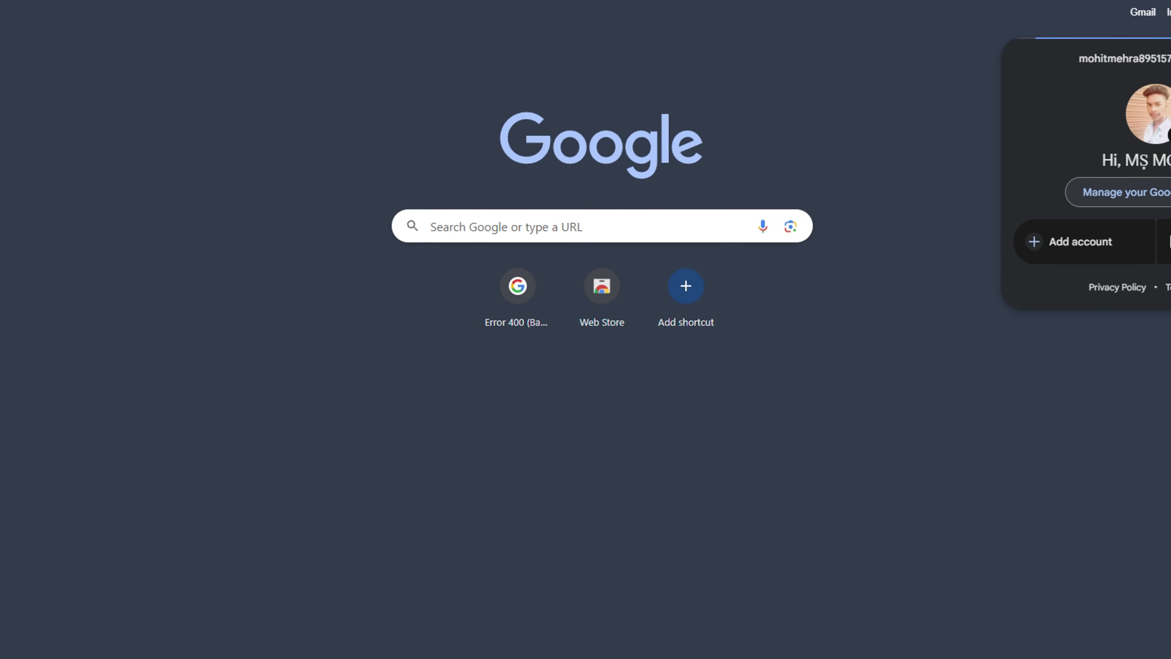
{"action": "left_click", "coordinate": [867, 120]}
Open YouTube from the Google apps and bring up the basic info of your channel's customisation page
{"action": "left_click", "coordinate": [1168, 14]}
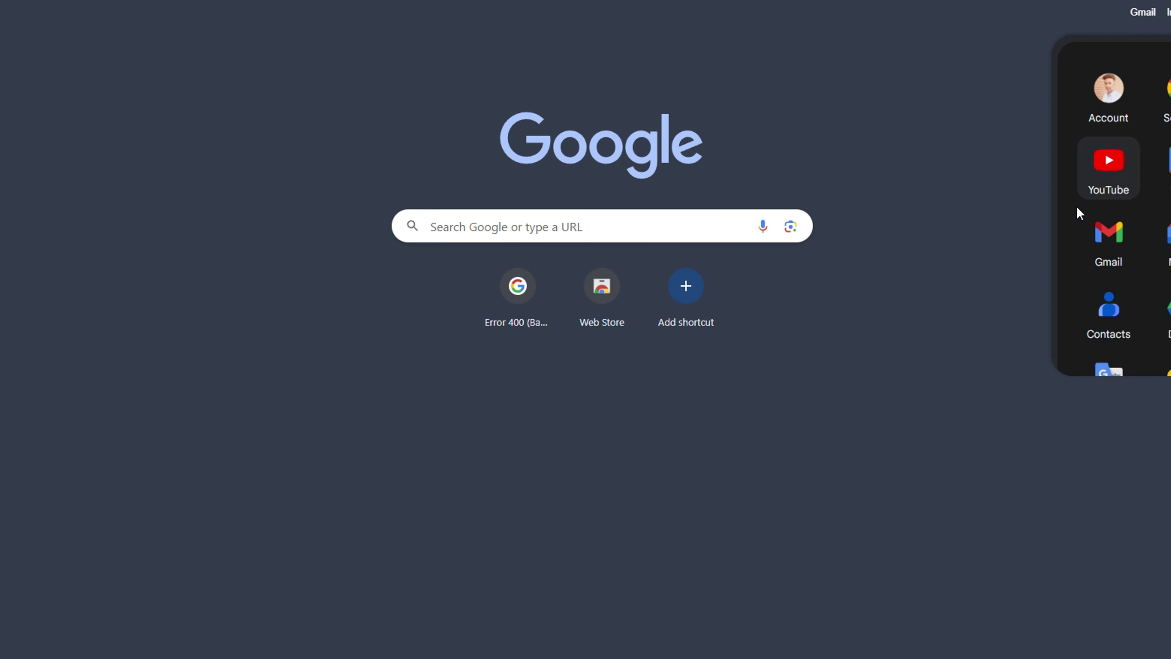
{"action": "left_click", "coordinate": [1108, 162]}
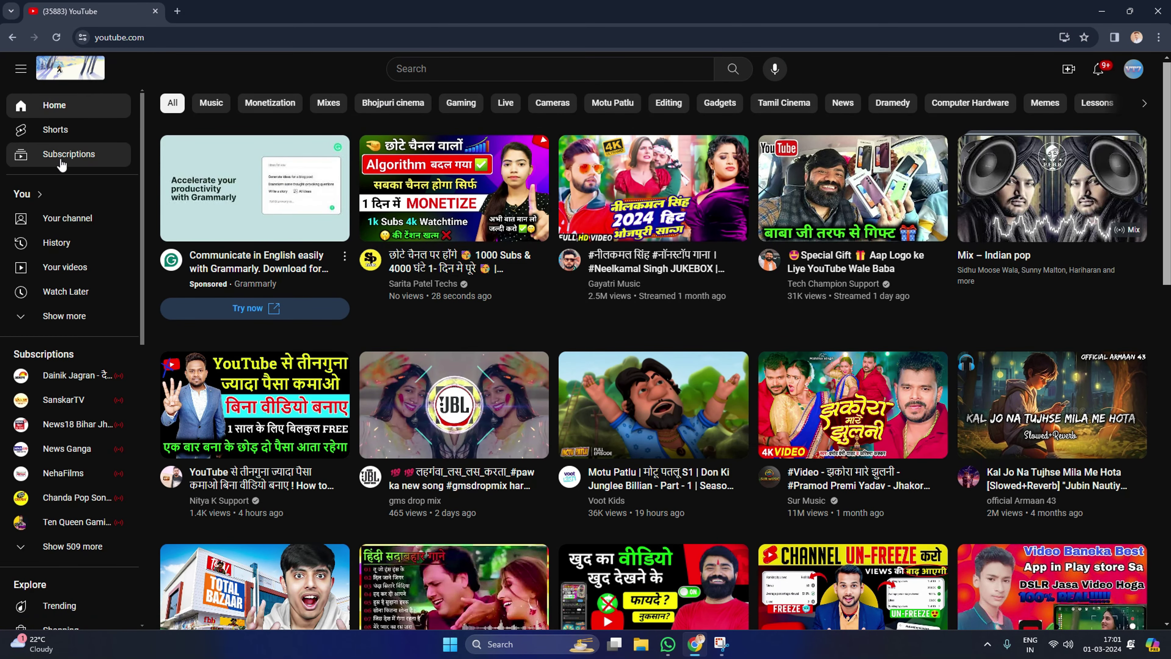
{"action": "mouse_move", "coordinate": [163, 191]}
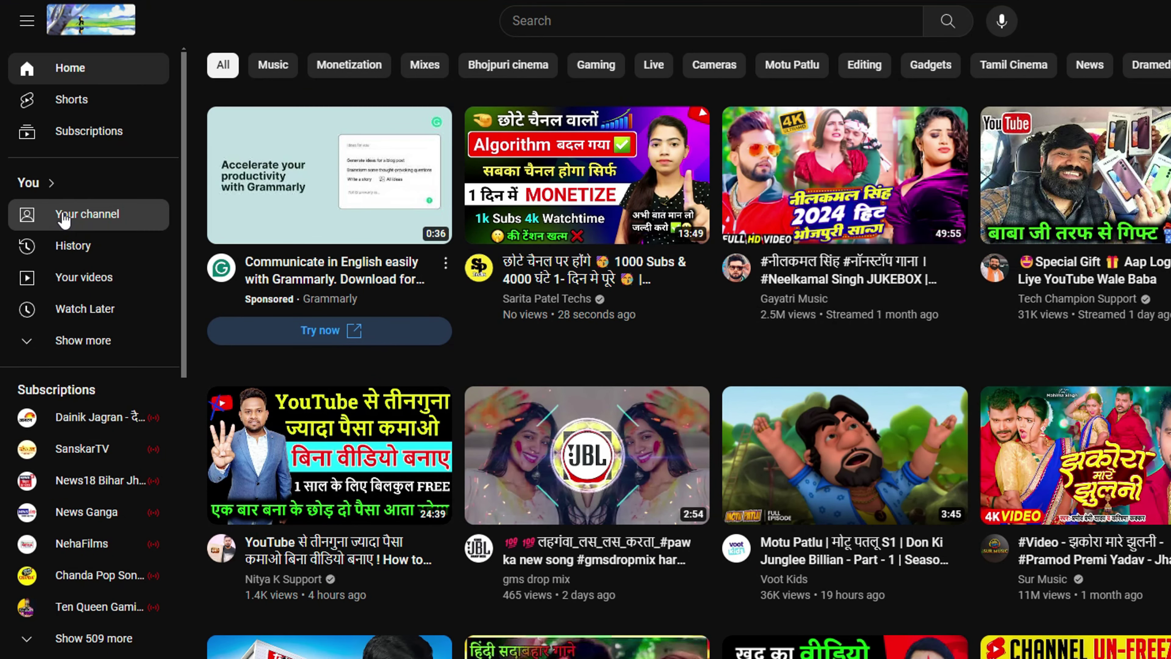
{"action": "left_click", "coordinate": [64, 220]}
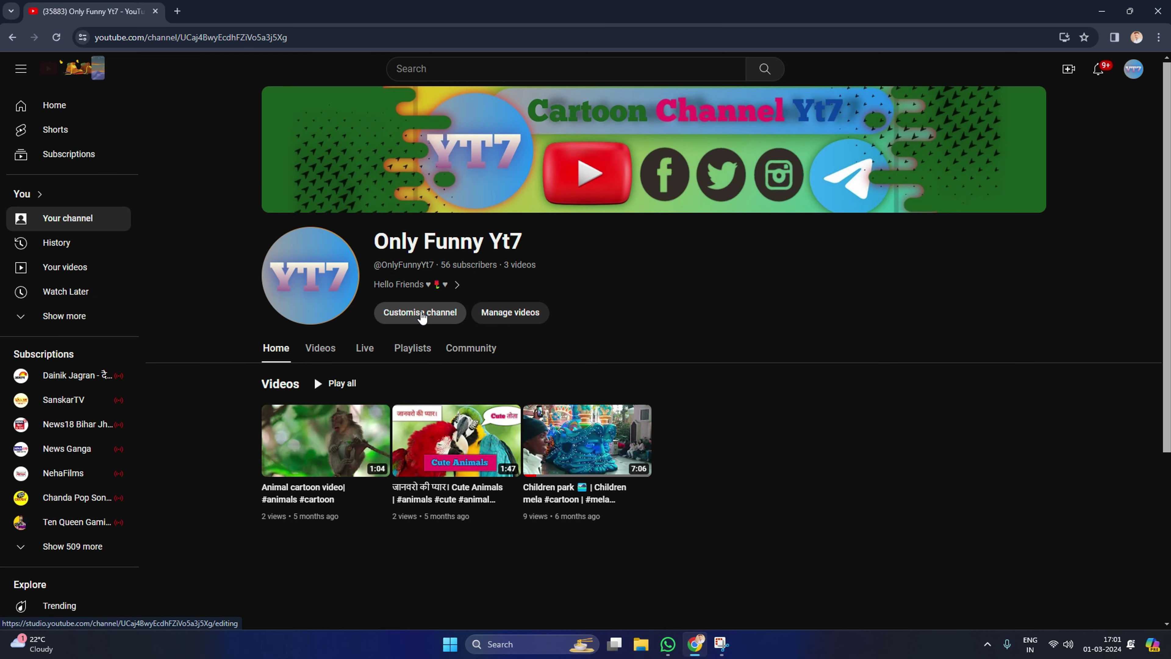
{"action": "left_click", "coordinate": [409, 315]}
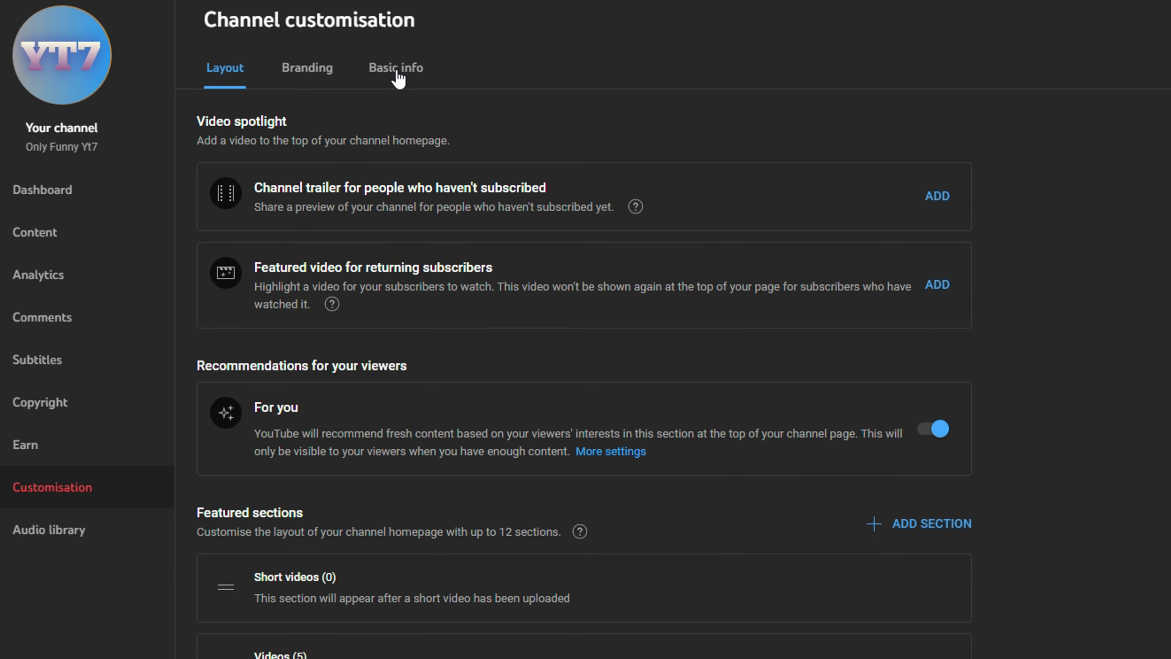
{"action": "left_click", "coordinate": [397, 73]}
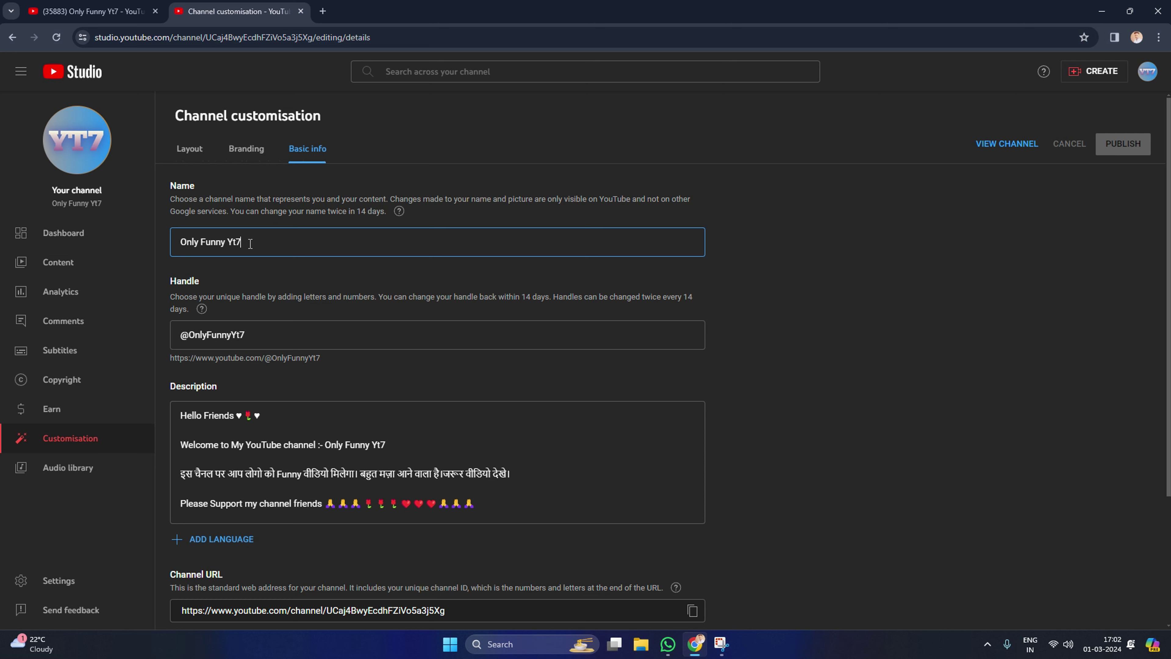
Review the channel's name, handle, description, links and contact fields in the basic info
{"action": "left_click", "coordinate": [253, 324]}
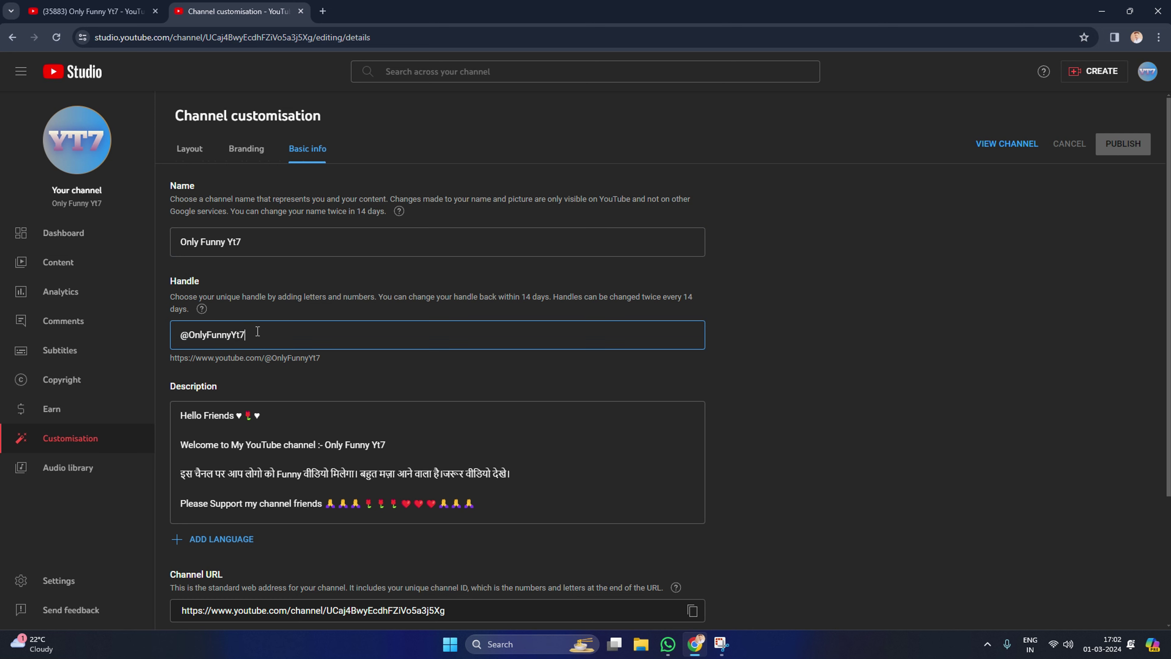
{"action": "scroll", "coordinate": [252, 326], "scroll_direction": "down", "scroll_amount": 1}
{"action": "scroll", "coordinate": [250, 278], "scroll_direction": "up", "scroll_amount": 1}
{"action": "scroll", "coordinate": [233, 322], "scroll_direction": "down", "scroll_amount": 1}
{"action": "scroll", "coordinate": [234, 322], "scroll_direction": "down", "scroll_amount": 1}
{"action": "scroll", "coordinate": [234, 323], "scroll_direction": "up", "scroll_amount": 2}
{"action": "scroll", "coordinate": [239, 257], "scroll_direction": "down", "scroll_amount": 3}
{"action": "scroll", "coordinate": [243, 233], "scroll_direction": "up", "scroll_amount": 3}
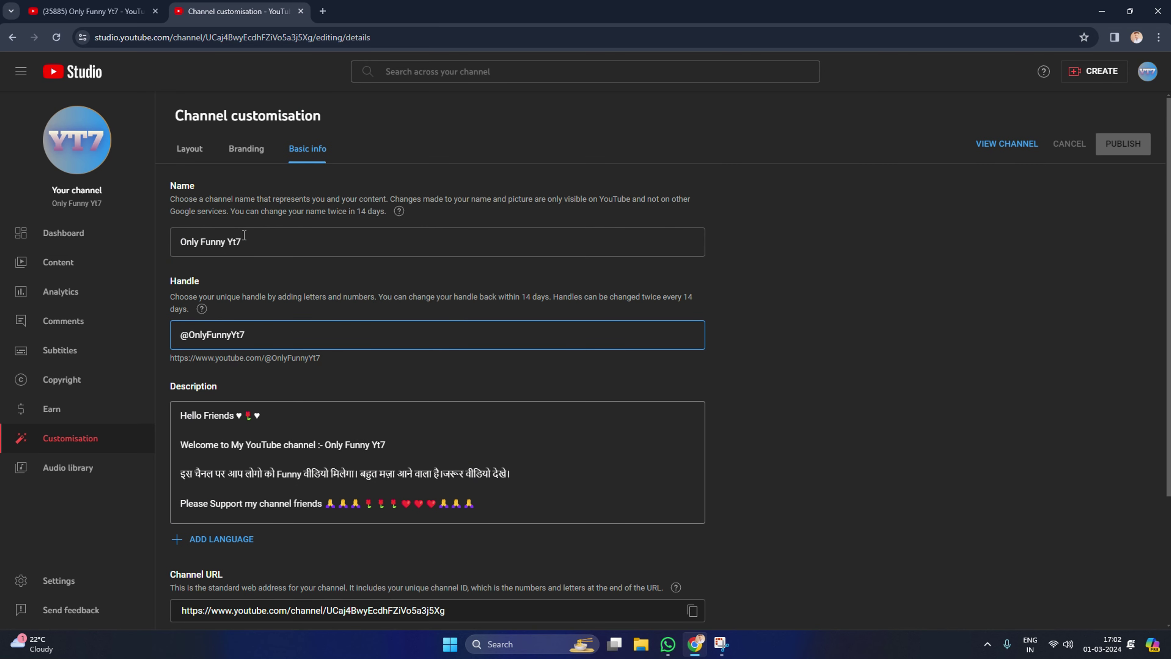
{"action": "scroll", "coordinate": [260, 341], "scroll_direction": "down", "scroll_amount": 3}
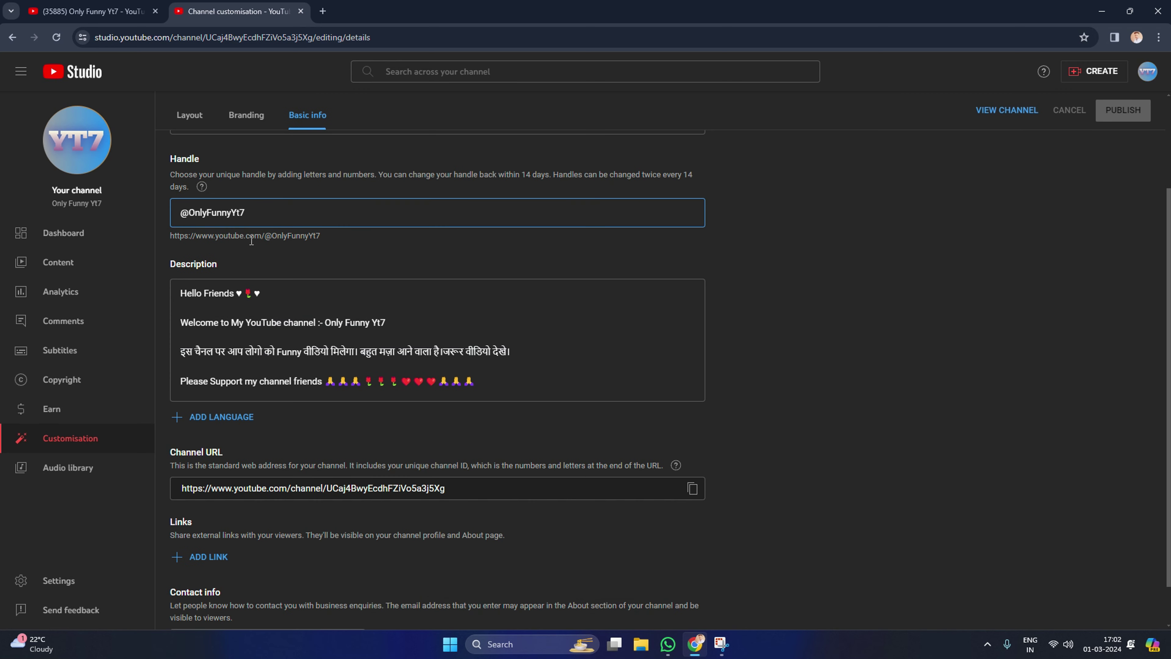
{"action": "scroll", "coordinate": [265, 338], "scroll_direction": "down", "scroll_amount": 1}
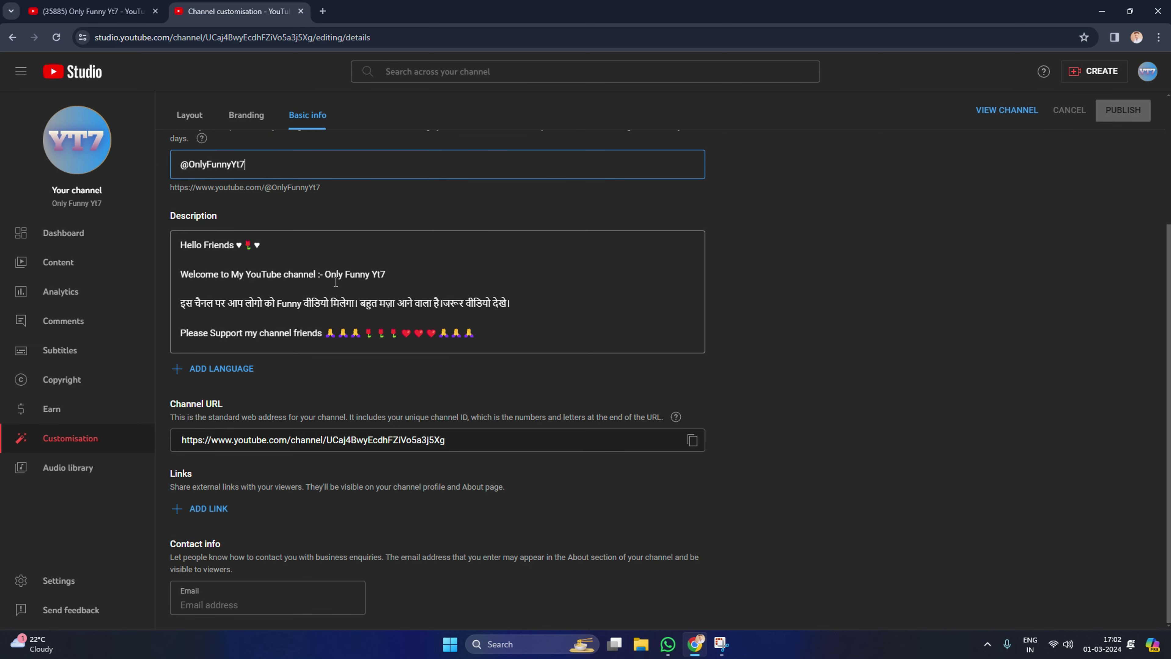
{"action": "left_click", "coordinate": [424, 275]}
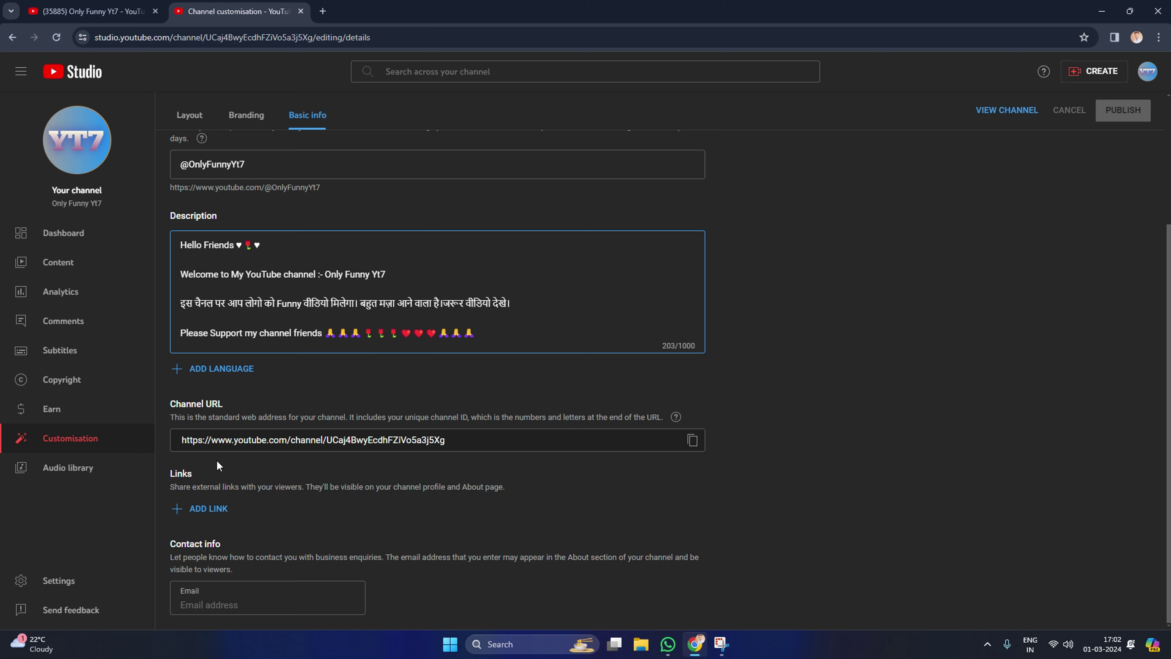
Try a channel translation with Hindi as the original language, look through the translation languages, and cancel it
{"action": "left_click", "coordinate": [215, 369]}
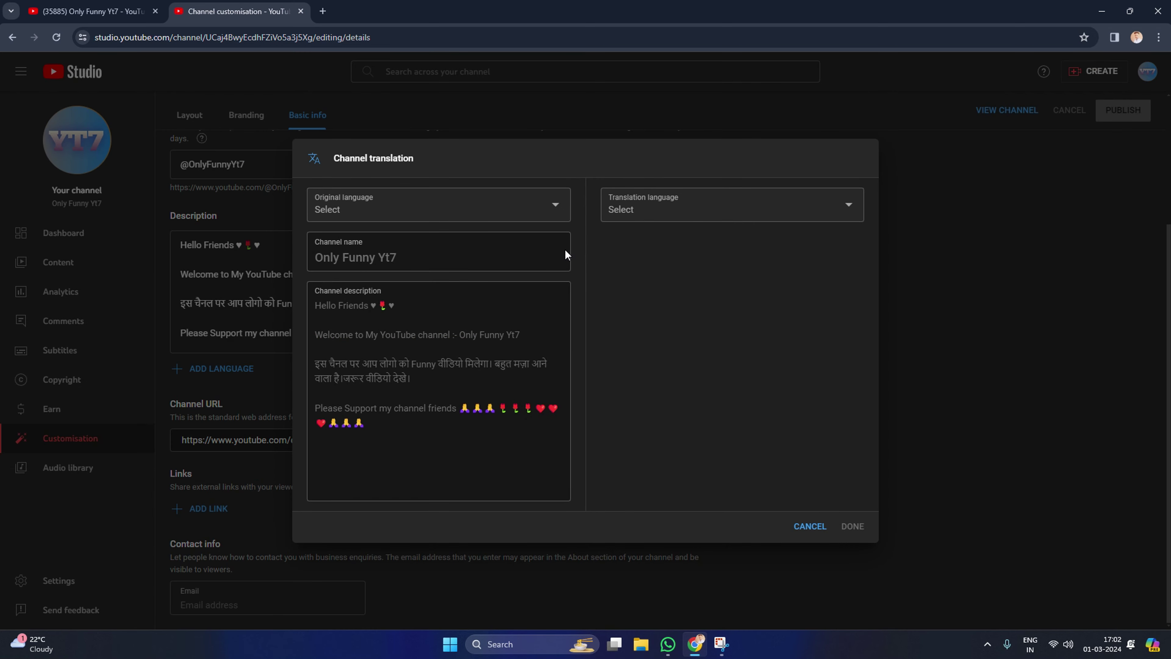
{"action": "left_click", "coordinate": [389, 217]}
{"action": "scroll", "coordinate": [375, 391], "scroll_direction": "down", "scroll_amount": 5}
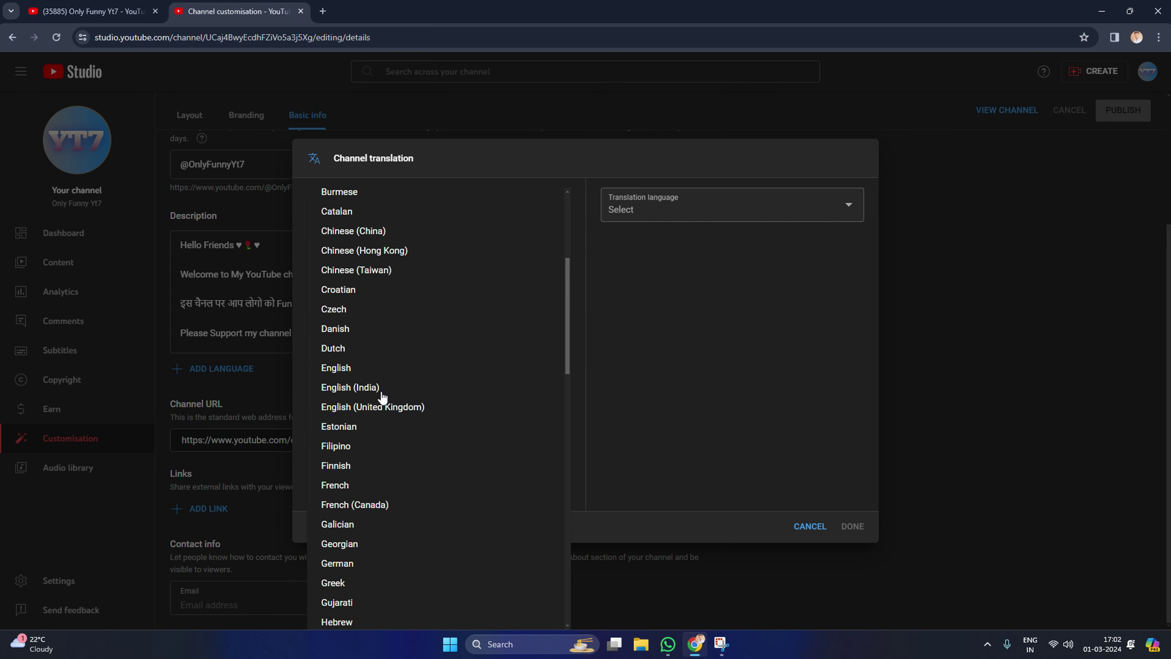
{"action": "scroll", "coordinate": [350, 466], "scroll_direction": "down", "scroll_amount": 4}
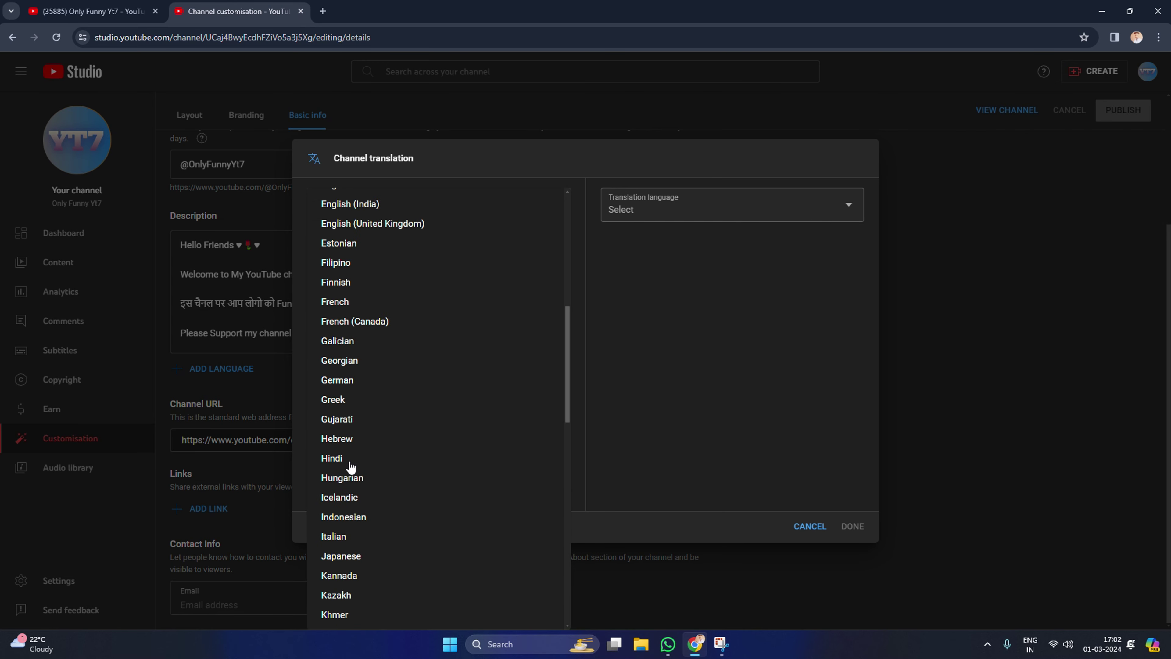
{"action": "left_click", "coordinate": [332, 459]}
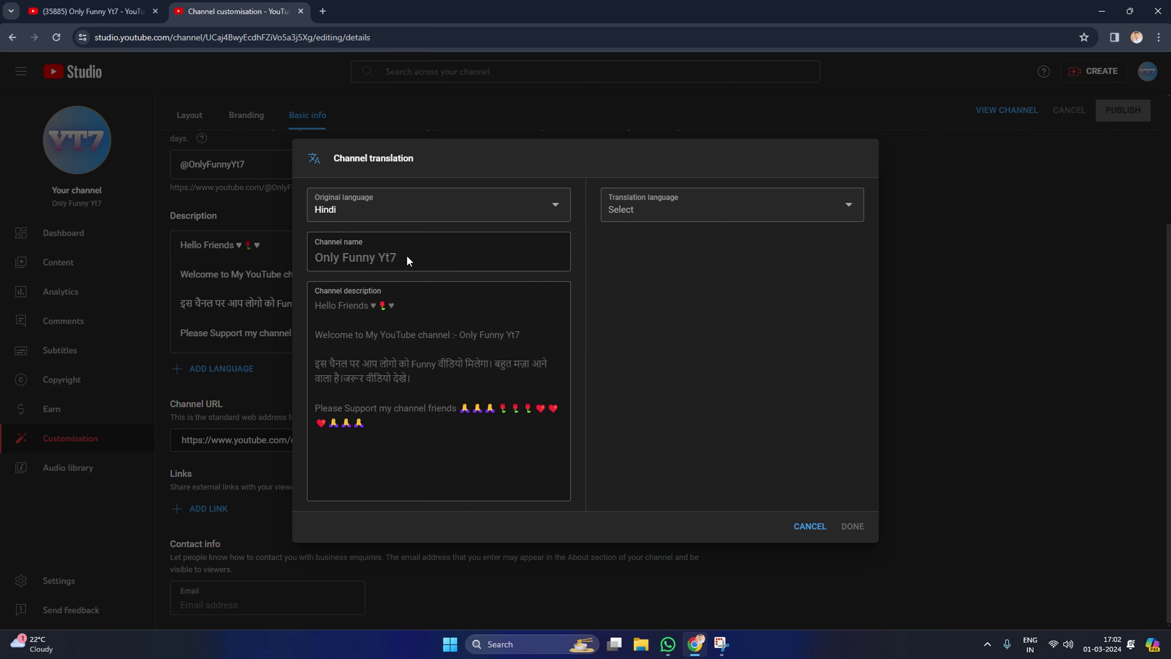
{"action": "left_click", "coordinate": [721, 215]}
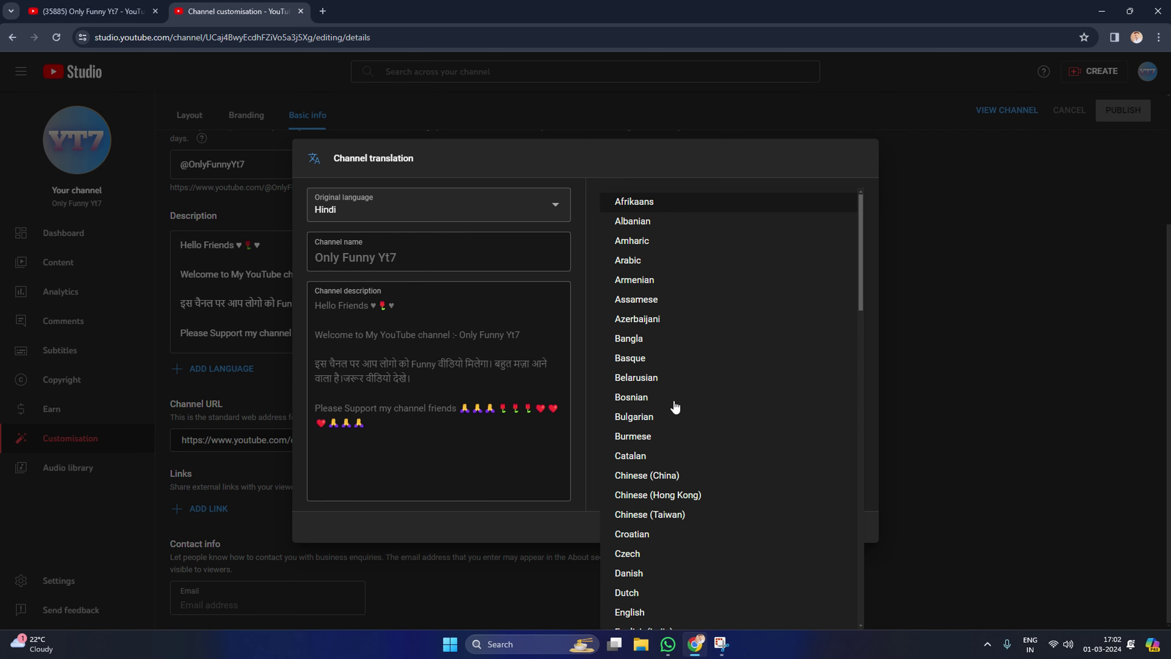
{"action": "scroll", "coordinate": [674, 415], "scroll_direction": "down", "scroll_amount": 10}
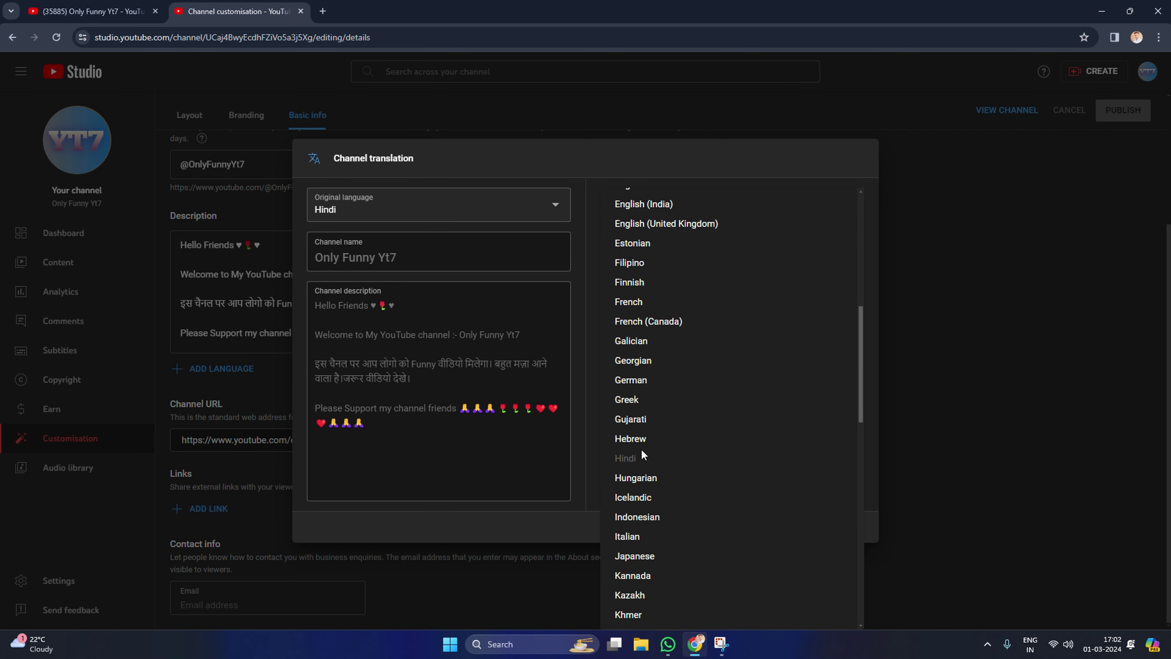
{"action": "scroll", "coordinate": [643, 448], "scroll_direction": "up", "scroll_amount": 10}
{"action": "scroll", "coordinate": [648, 435], "scroll_direction": "down", "scroll_amount": 10}
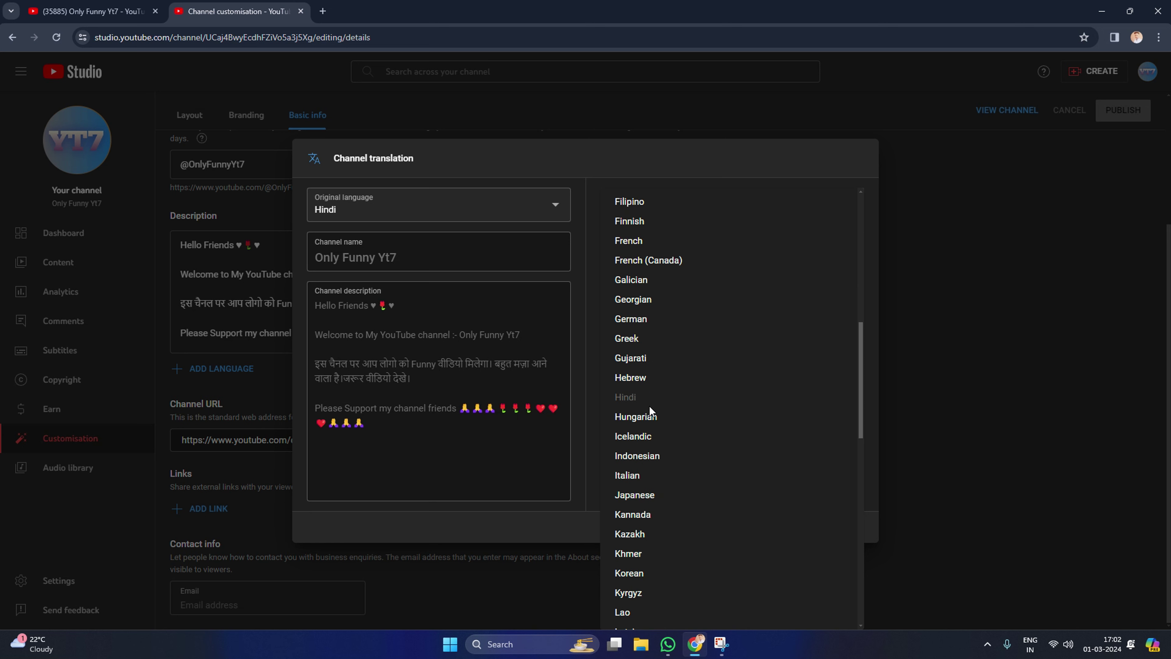
{"action": "key", "text": "Escape"}
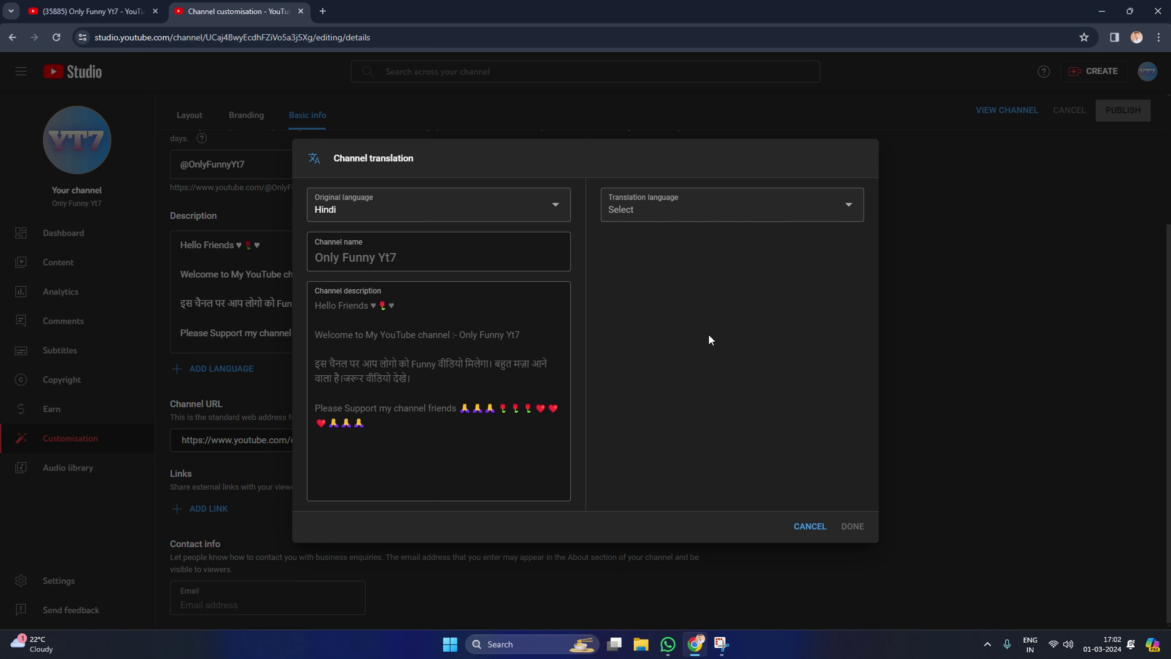
{"action": "left_click", "coordinate": [810, 527]}
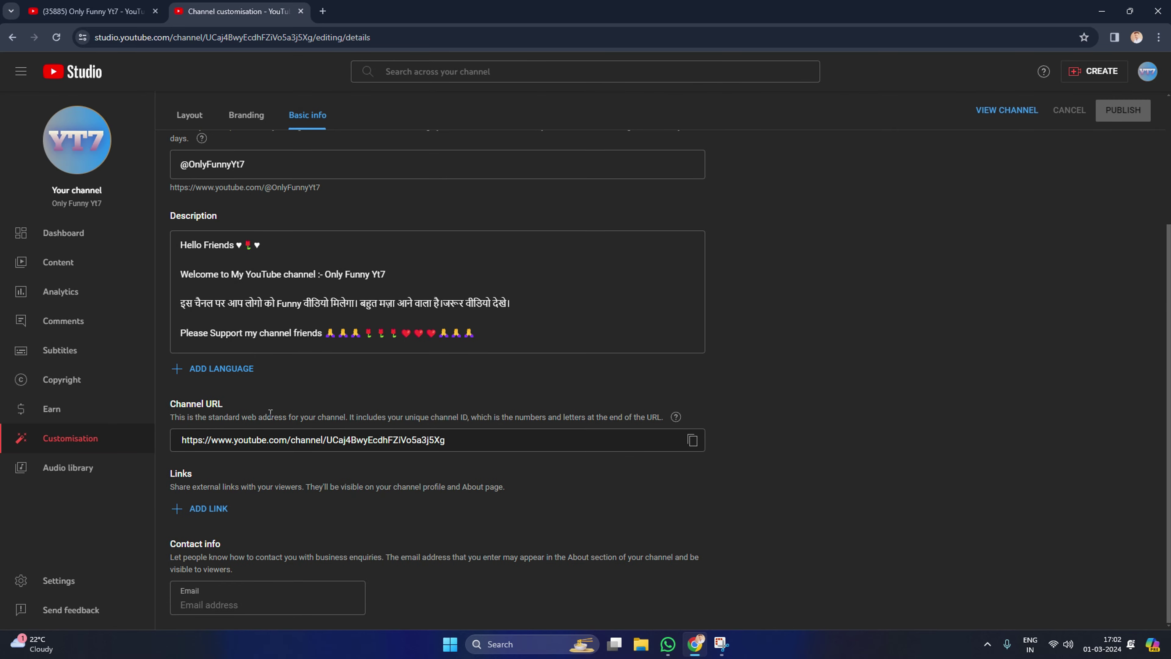
Add a blank external link entry to the channel's basic info and remove it
{"action": "left_click", "coordinate": [222, 510]}
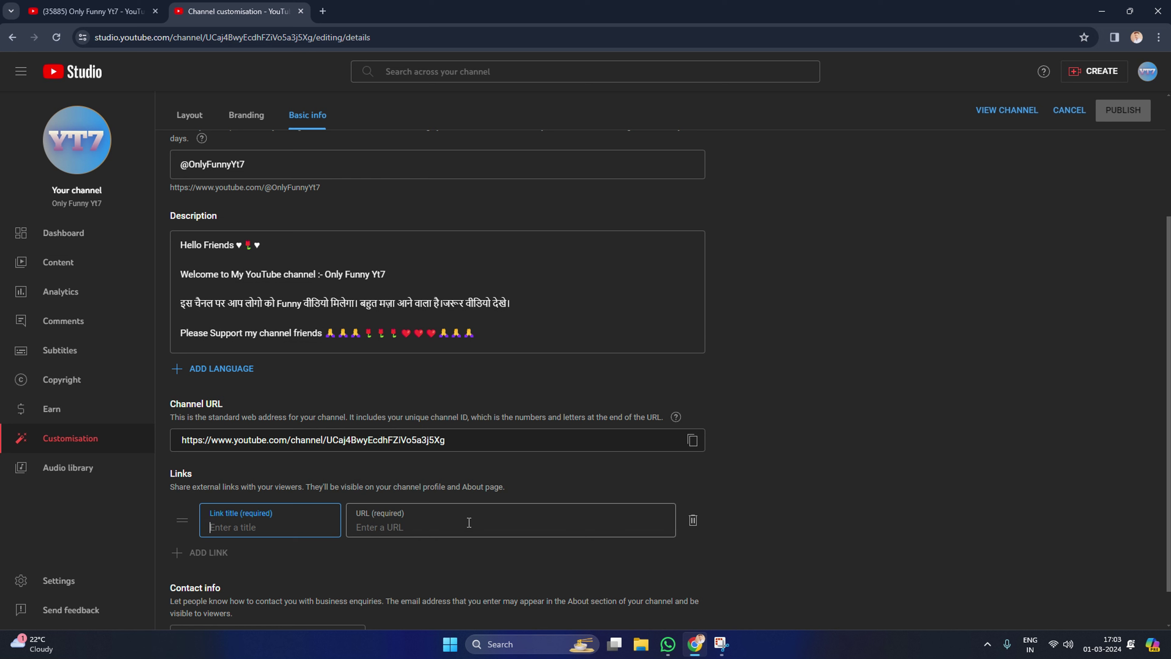
{"action": "scroll", "coordinate": [469, 522], "scroll_direction": "down", "scroll_amount": 1}
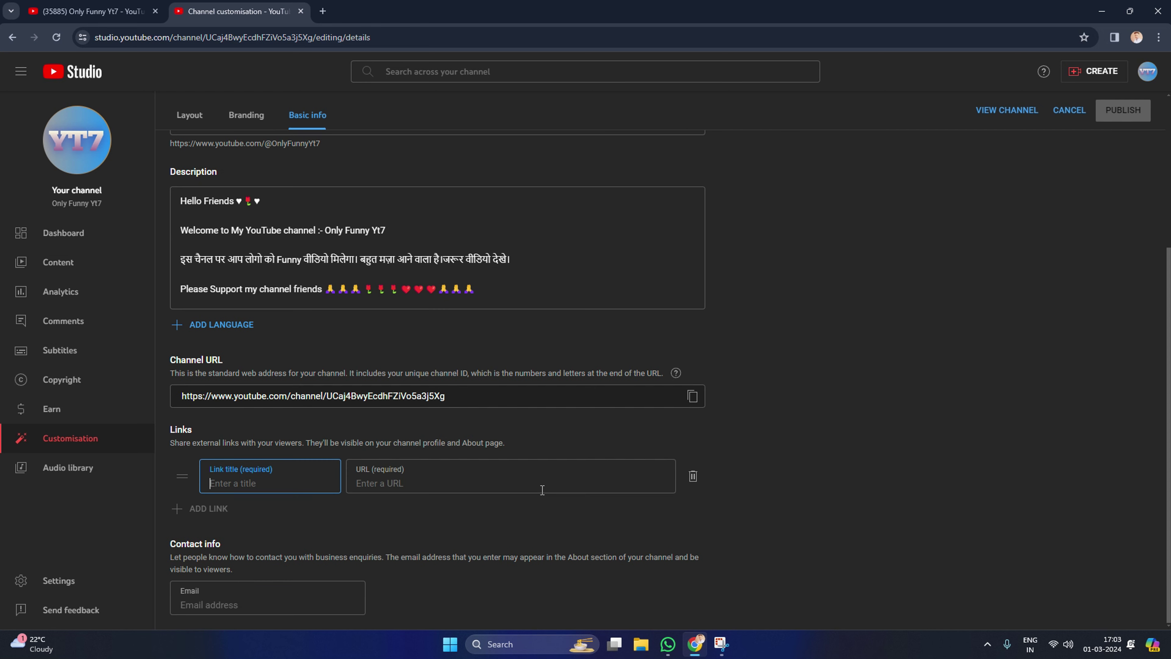
{"action": "left_click", "coordinate": [692, 477]}
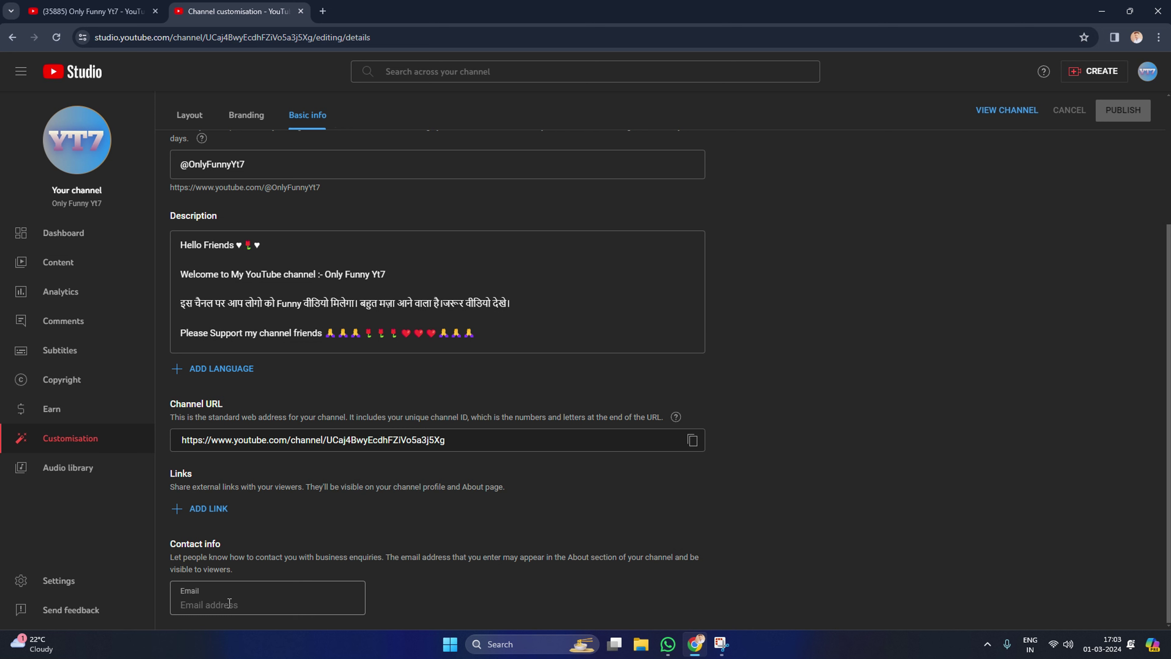
Open the Studio settings and show the channel's basic info with its country of residence and keywords
{"action": "scroll", "coordinate": [229, 603], "scroll_direction": "up", "scroll_amount": 4}
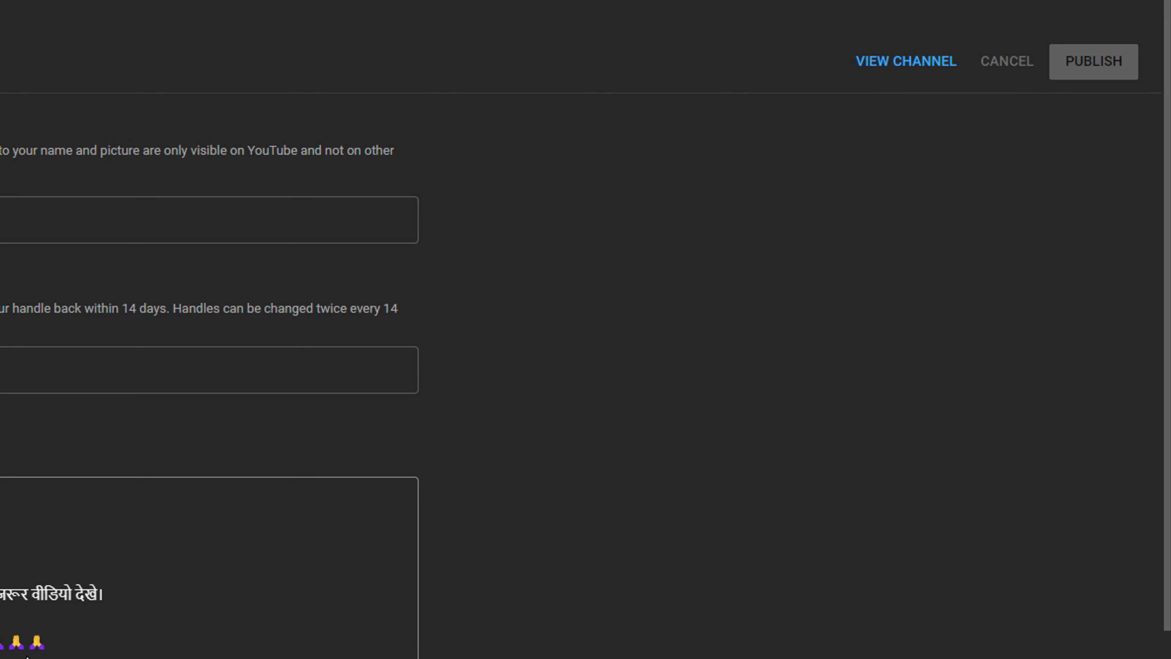
{"action": "scroll", "coordinate": [355, 456], "scroll_direction": "down", "scroll_amount": 2}
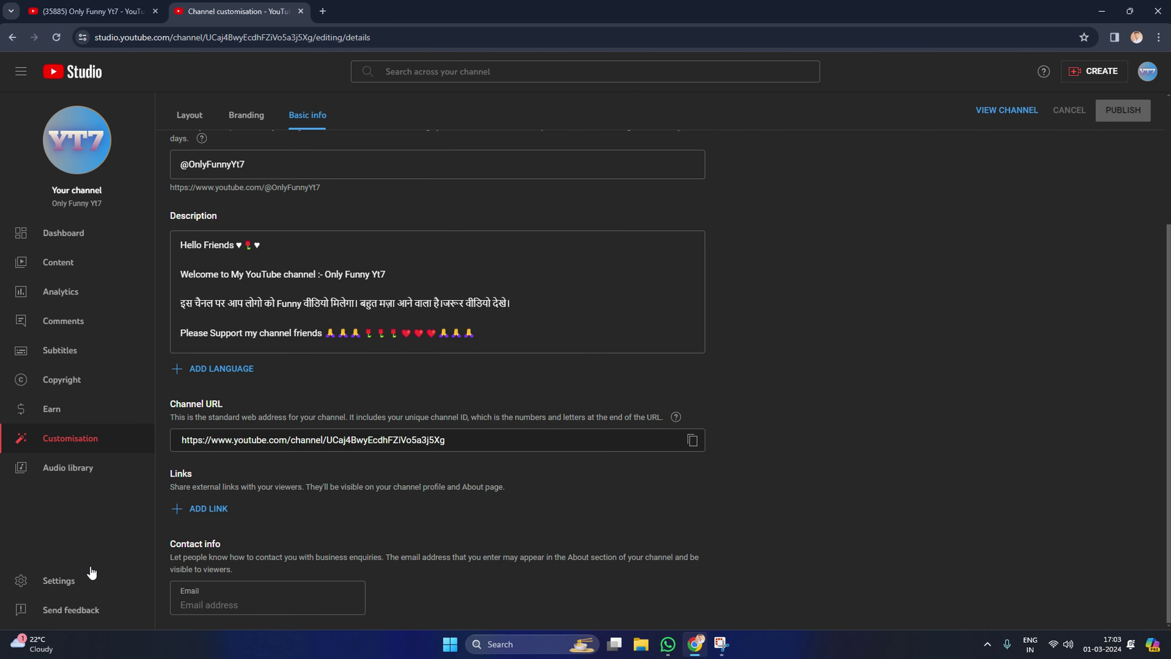
{"action": "left_click", "coordinate": [59, 582]}
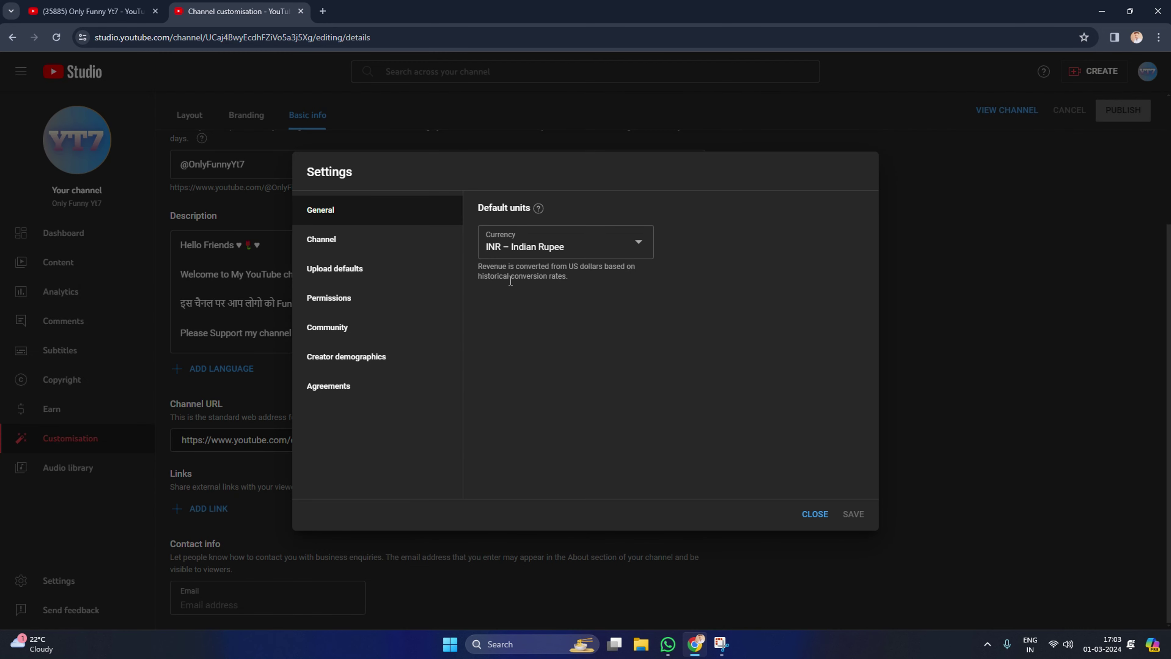
{"action": "left_click", "coordinate": [348, 252]}
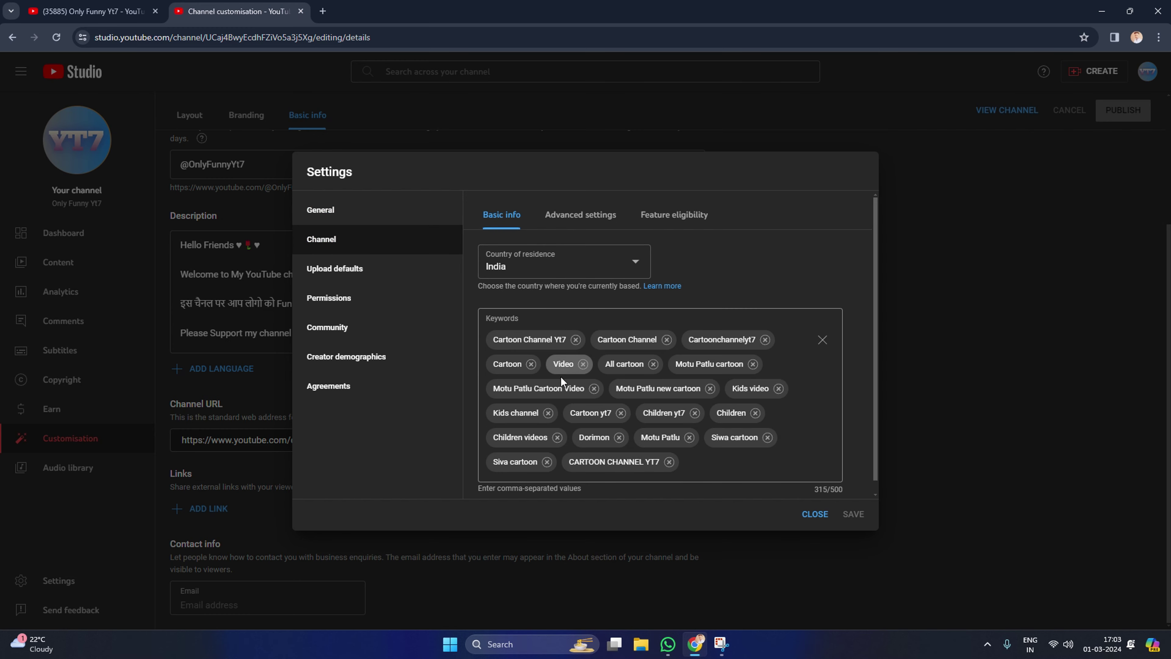
Remove all existing channel keywords, starting with Cartoon Channel Yt7
{"action": "scroll", "coordinate": [565, 389], "scroll_direction": "down", "scroll_amount": 1}
{"action": "scroll", "coordinate": [565, 389], "scroll_direction": "up", "scroll_amount": 1}
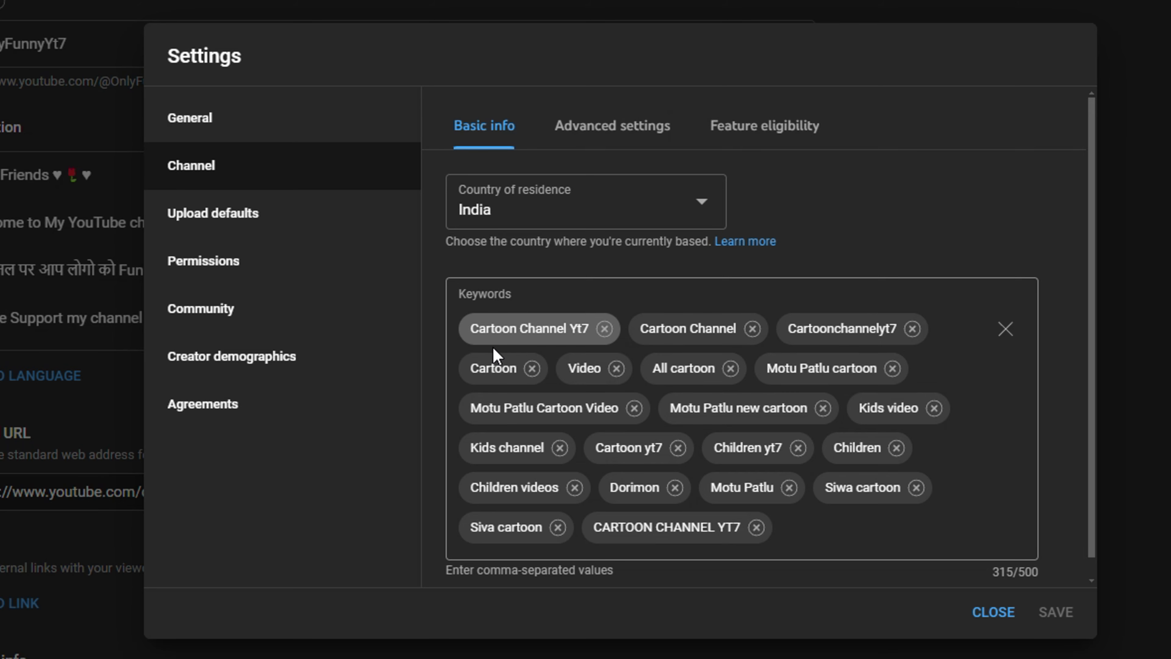
{"action": "left_click", "coordinate": [603, 328]}
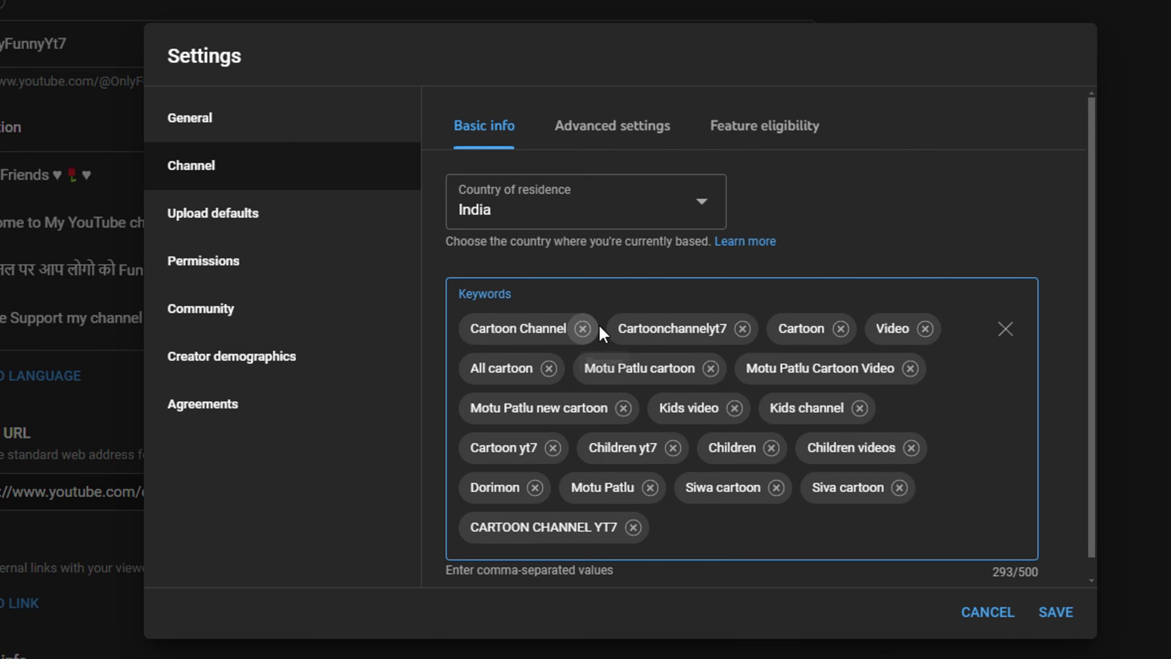
{"action": "double_click", "coordinate": [630, 328]}
{"action": "left_click", "coordinate": [945, 210]}
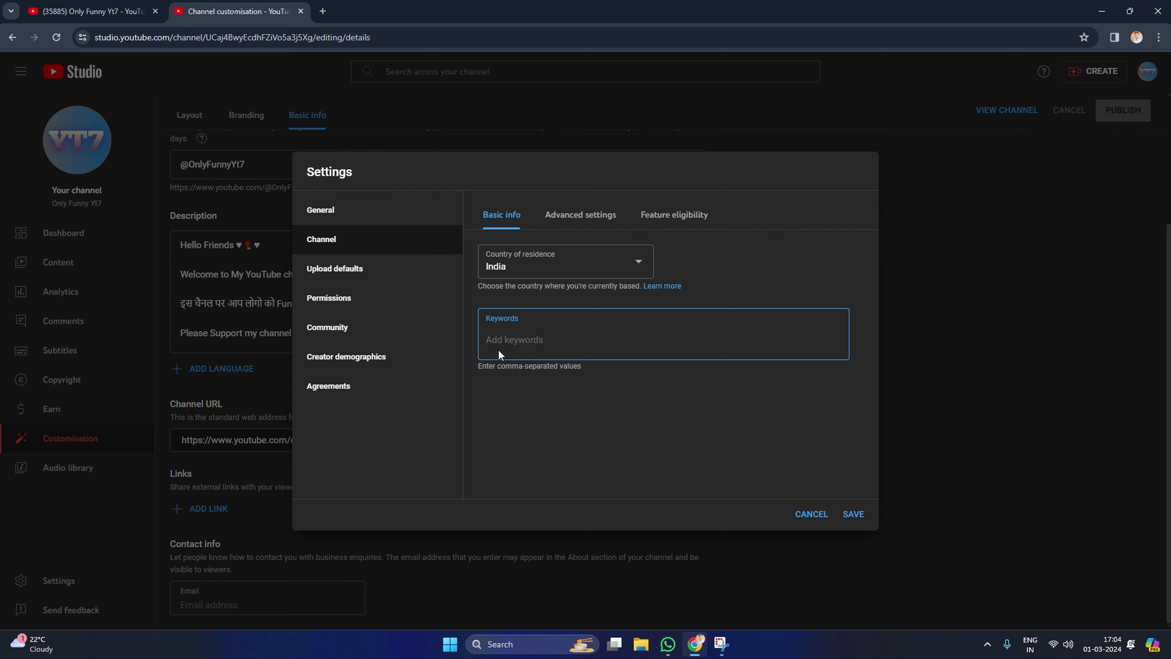
Add the channel keywords Only Funny Yt7, funny video, Only Funny and Funny
{"action": "type", "text": "Only Funny"}
{"action": "type", "text": "Yt"}
{"action": "type", "text": "7"}
{"action": "key", "text": "Return"}
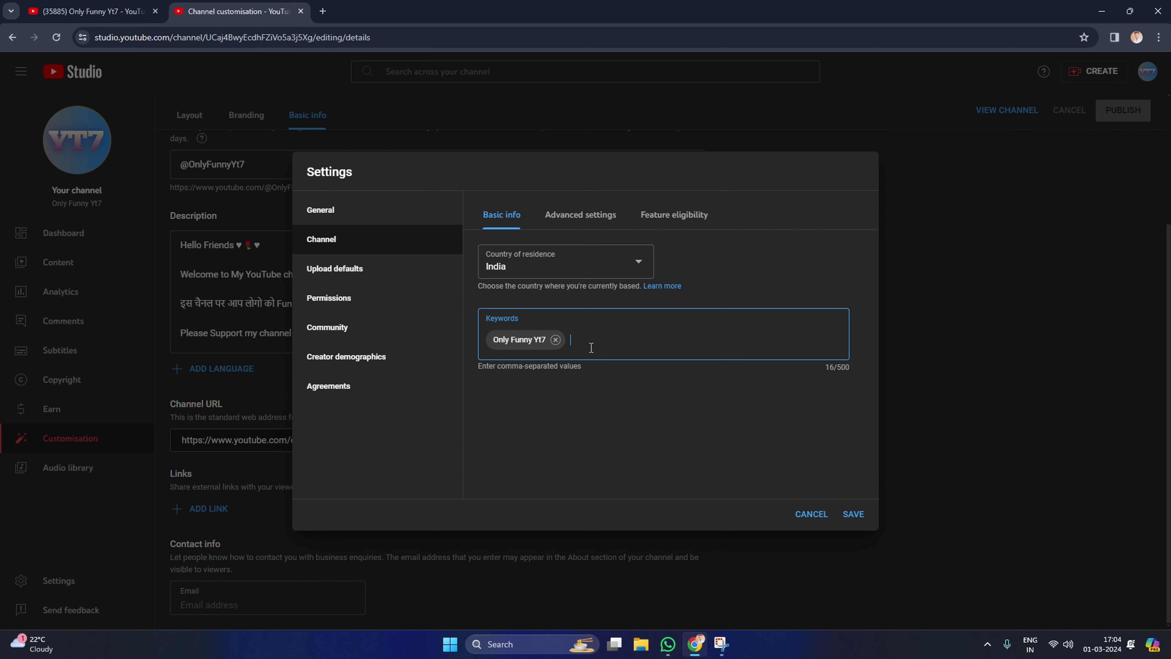
{"action": "type", "text": "funny"}
{"action": "key", "text": "BackSpace"}
{"action": "type", "text": "video"}
{"action": "key", "text": "Return"}
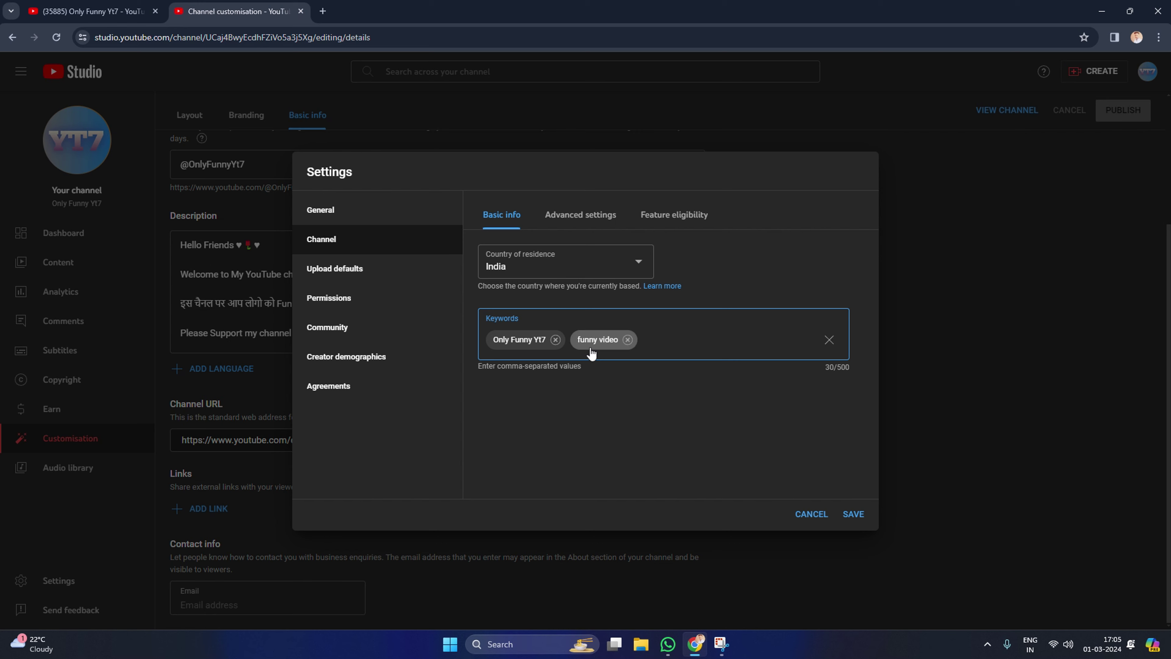
{"action": "type", "text": "Only Funny"}
{"action": "key", "text": "Return"}
{"action": "type", "text": "Funny"}
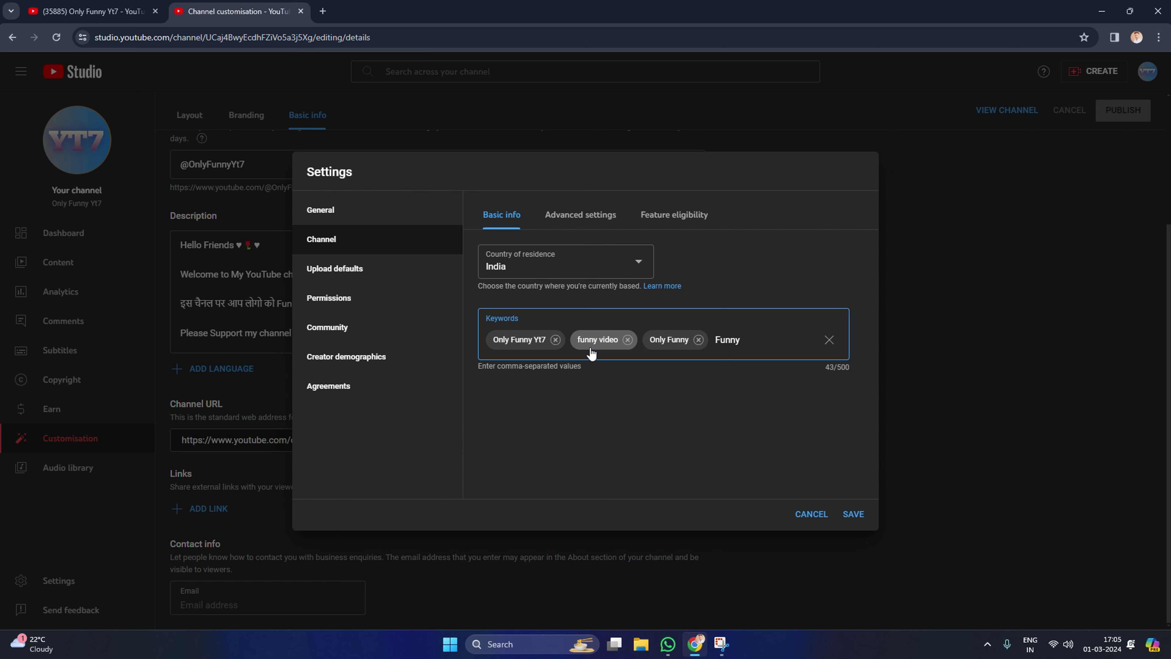
{"action": "key", "text": "Return"}
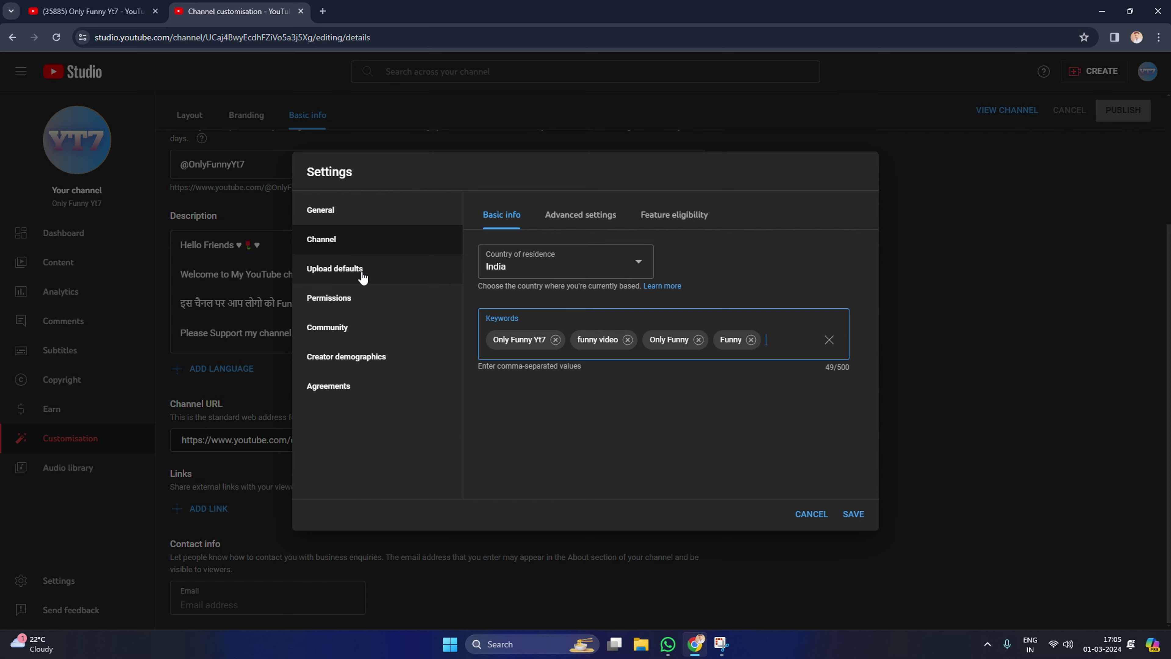
Look through the channel's advanced settings and feature eligibility, and return to its basic info
{"action": "left_click", "coordinate": [591, 217]}
{"action": "scroll", "coordinate": [561, 406], "scroll_direction": "down", "scroll_amount": 5}
{"action": "scroll", "coordinate": [568, 376], "scroll_direction": "up", "scroll_amount": 5}
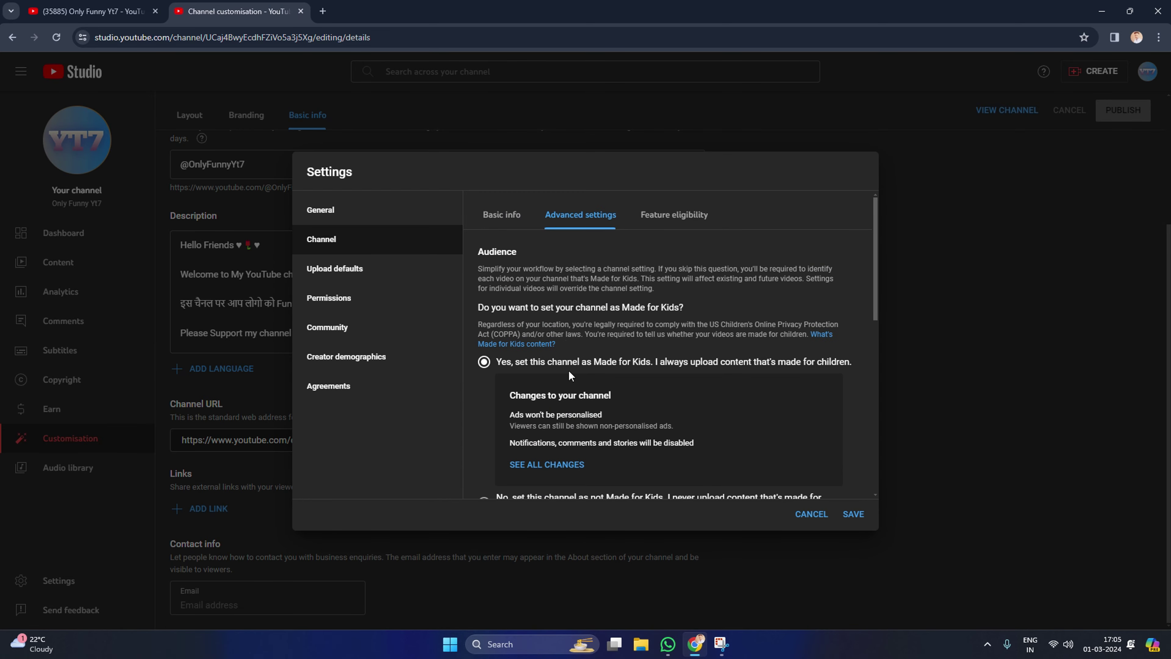
{"action": "scroll", "coordinate": [573, 320], "scroll_direction": "down", "scroll_amount": 10}
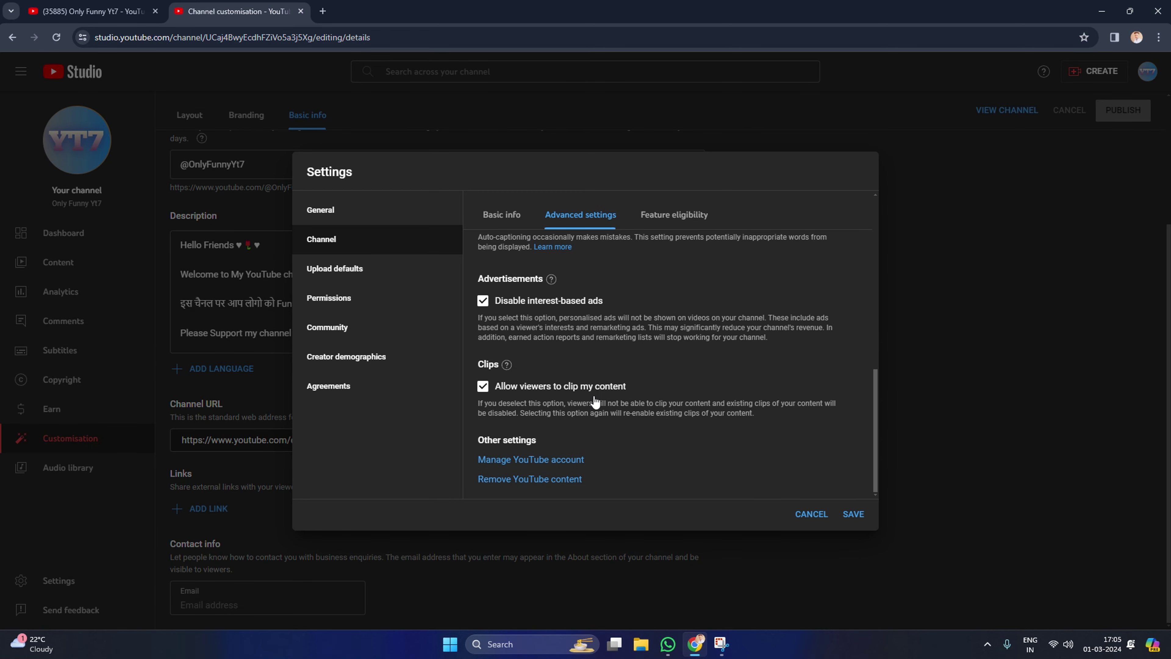
{"action": "scroll", "coordinate": [612, 308], "scroll_direction": "up", "scroll_amount": 10}
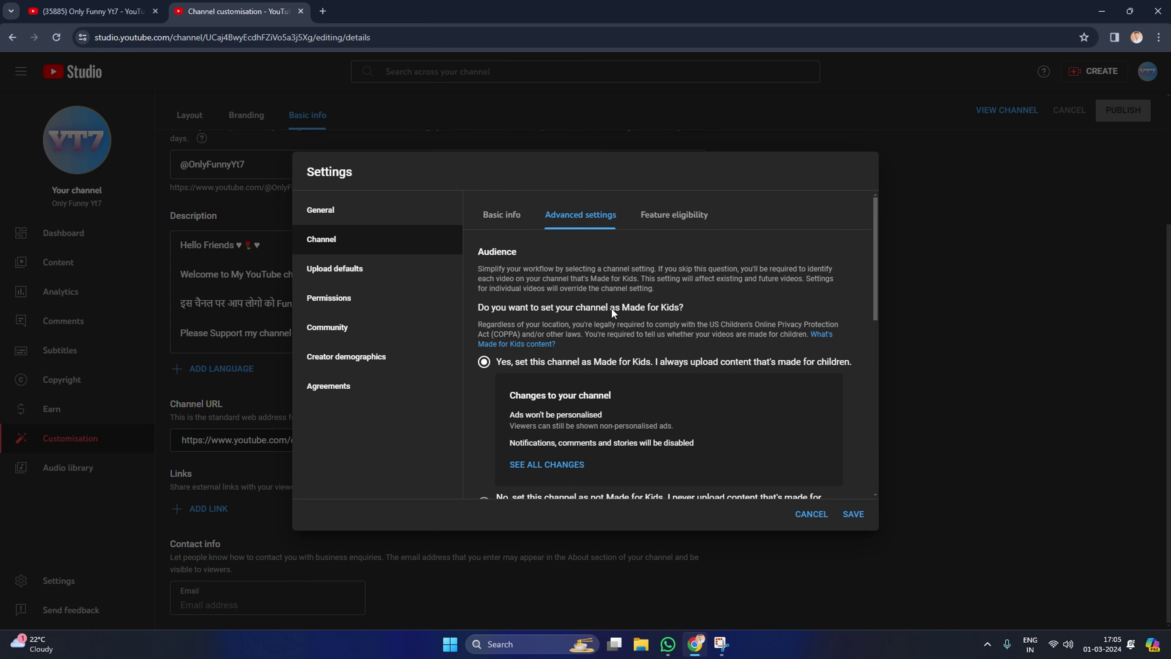
{"action": "left_click", "coordinate": [660, 217]}
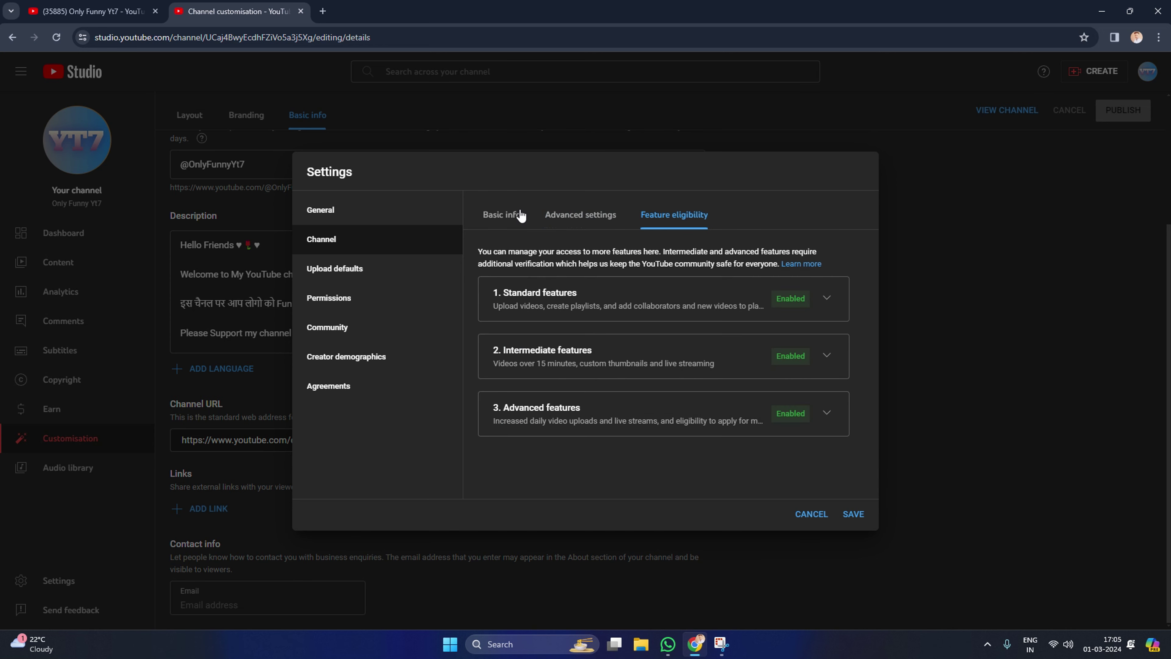
{"action": "left_click", "coordinate": [516, 223]}
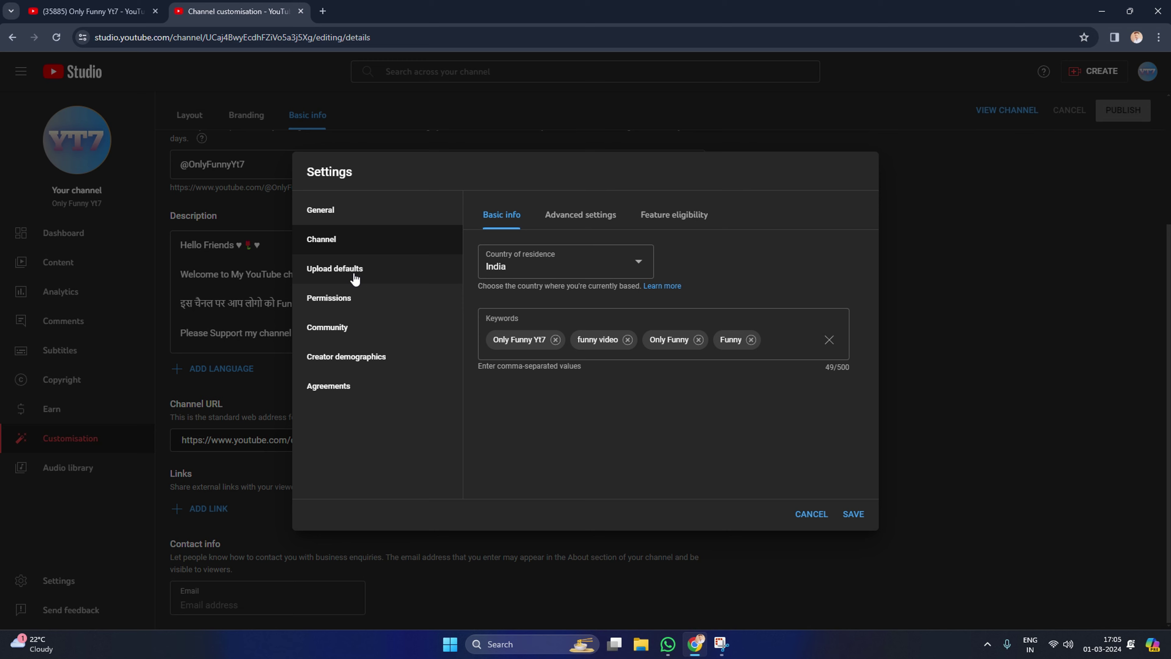
Replace the default title in the upload defaults with Only Funny Yt7
{"action": "left_click", "coordinate": [355, 278]}
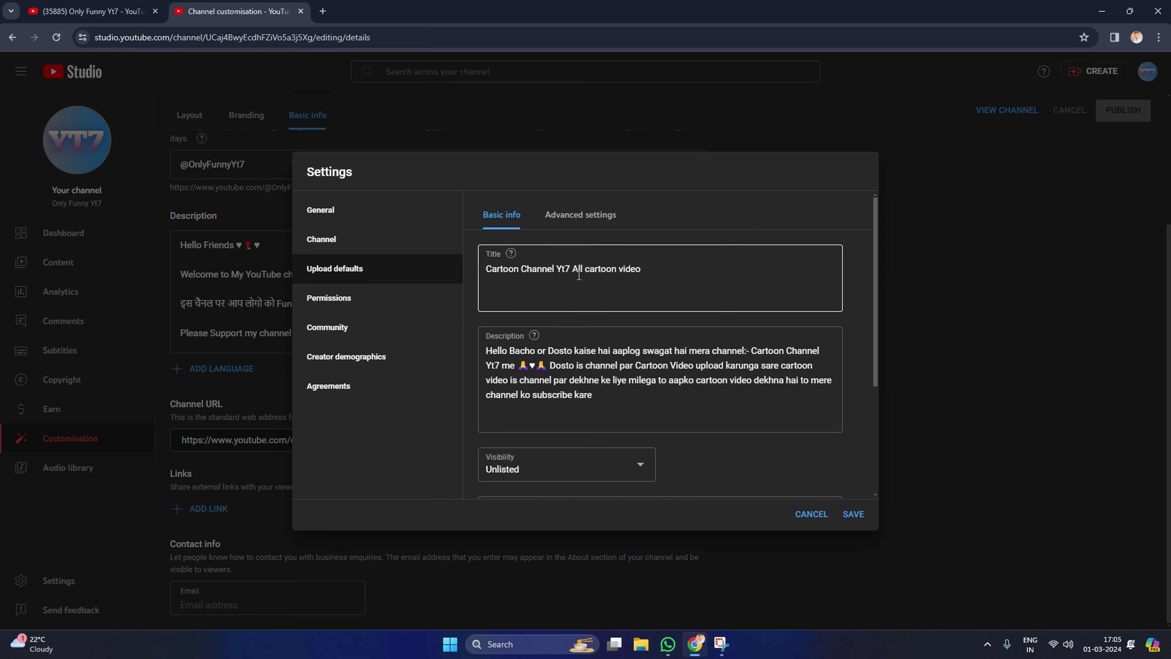
{"action": "left_click", "coordinate": [658, 274]}
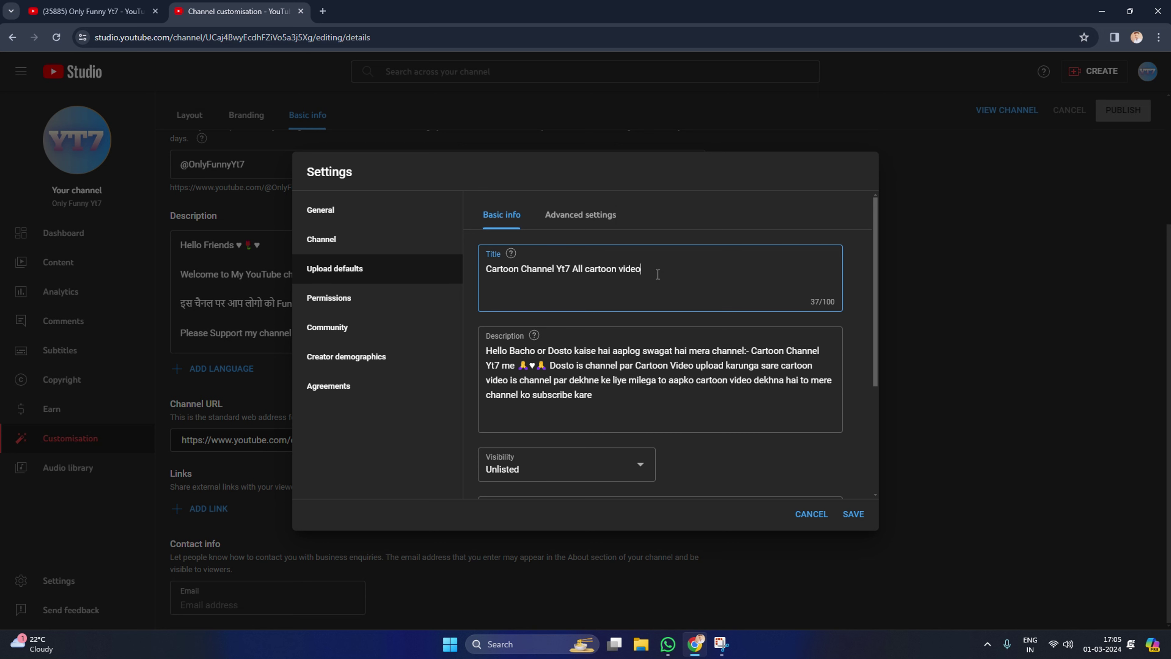
{"action": "key", "text": "BackSpace"}
{"action": "key", "text": "BackSpace"}
{"action": "key", "text": "BackSpace"}
{"action": "key", "text": "BackSpace"}
{"action": "key", "text": "BackSpace"}
{"action": "key", "text": "BackSpace"}
{"action": "key", "text": "BackSpace"}
{"action": "key", "text": "BackSpace"}
{"action": "key", "text": "BackSpace"}
{"action": "key", "text": "BackSpace"}
{"action": "key", "text": "BackSpace"}
{"action": "key", "text": "BackSpace"}
{"action": "key", "text": "BackSpace"}
{"action": "key", "text": "BackSpace"}
{"action": "key", "text": "BackSpace"}
{"action": "key", "text": "BackSpace"}
{"action": "key", "text": "BackSpace"}
{"action": "key", "text": "BackSpace"}
{"action": "key", "text": "BackSpace"}
{"action": "key", "text": "BackSpace"}
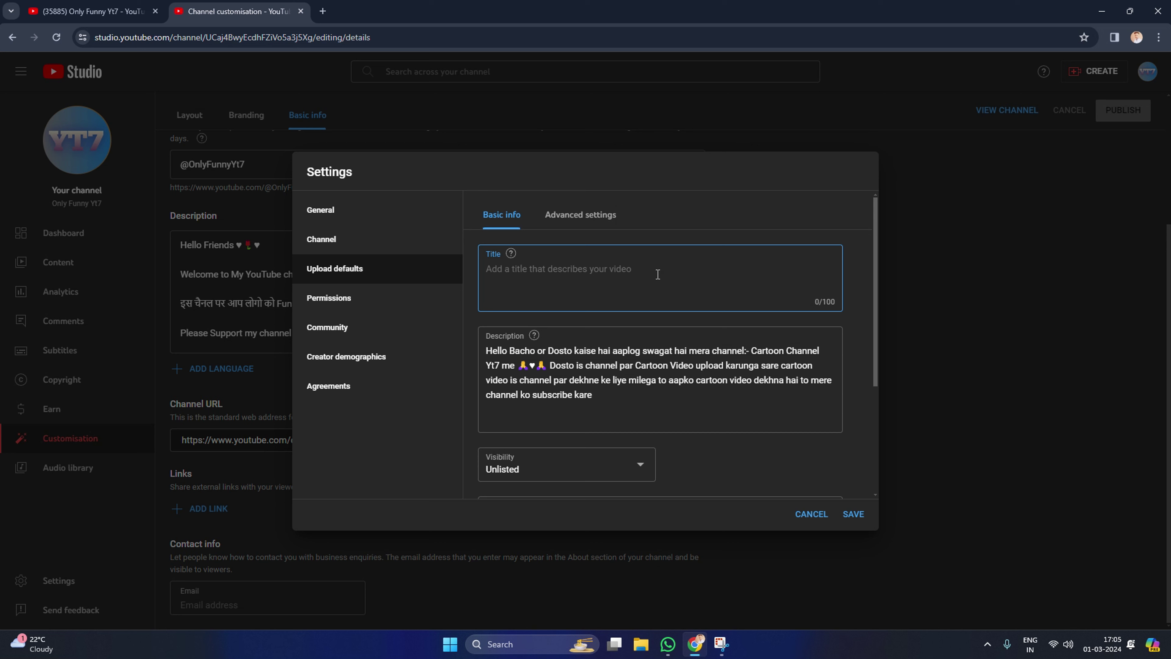
{"action": "type", "text": "Only "}
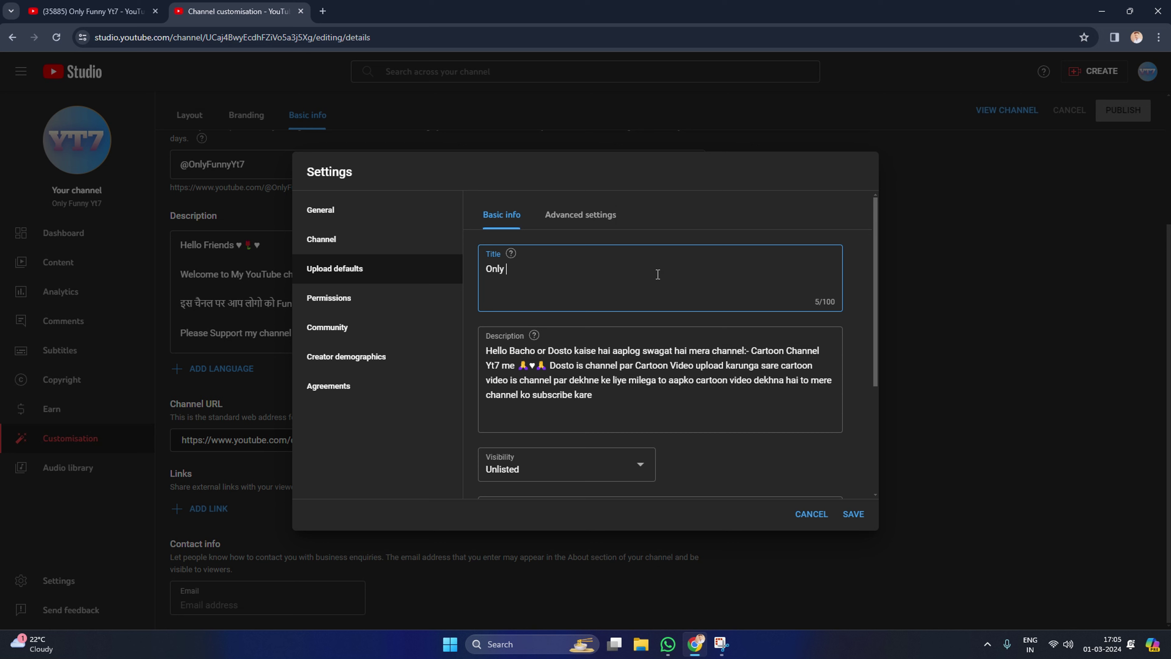
{"action": "type", "text": "Funny Yt76"}
{"action": "key", "text": "BackSpace"}
Delete all existing default tags from the upload defaults
{"action": "scroll", "coordinate": [557, 323], "scroll_direction": "down", "scroll_amount": 4}
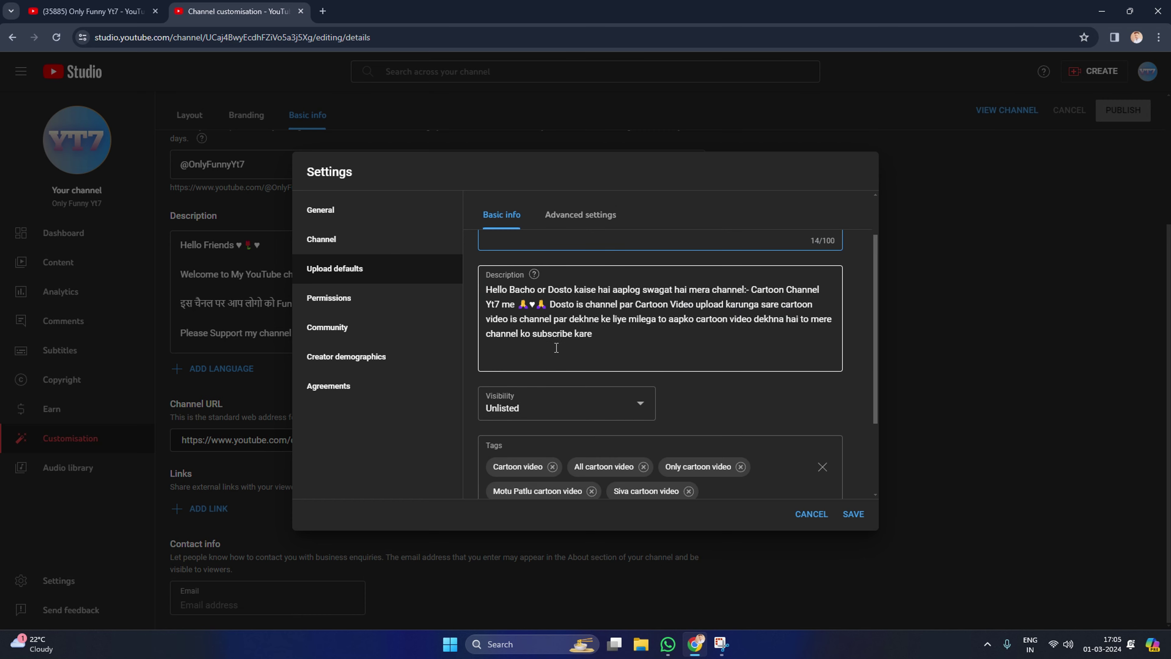
{"action": "scroll", "coordinate": [553, 332], "scroll_direction": "up", "scroll_amount": 4}
{"action": "scroll", "coordinate": [549, 340], "scroll_direction": "down", "scroll_amount": 3}
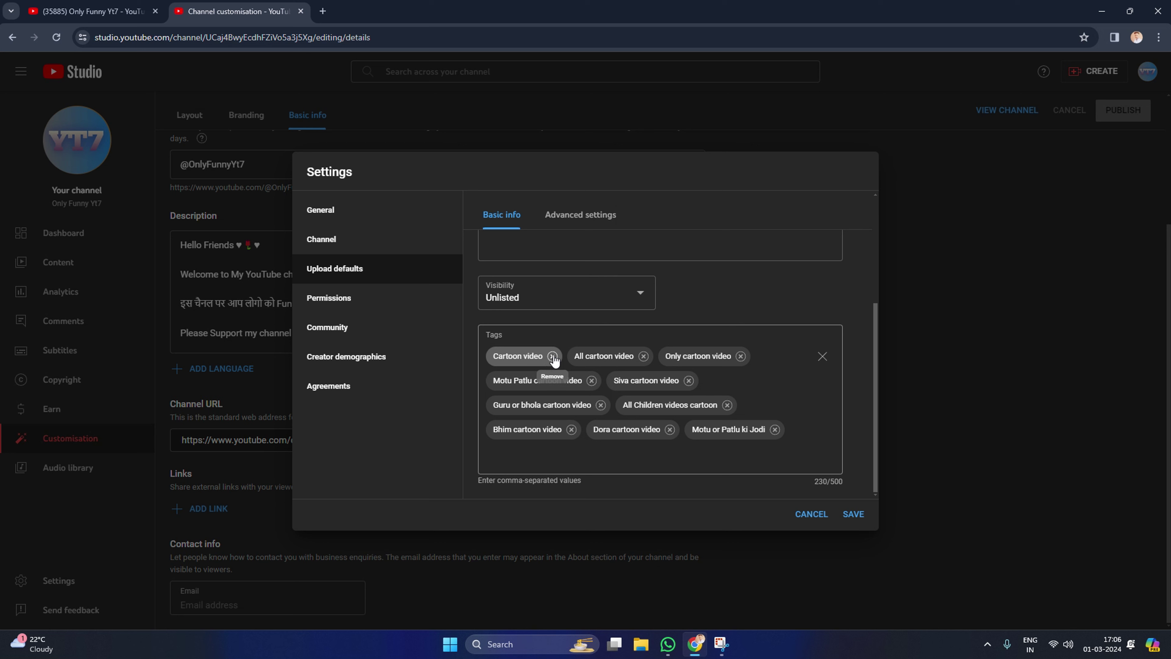
{"action": "left_click", "coordinate": [552, 356]}
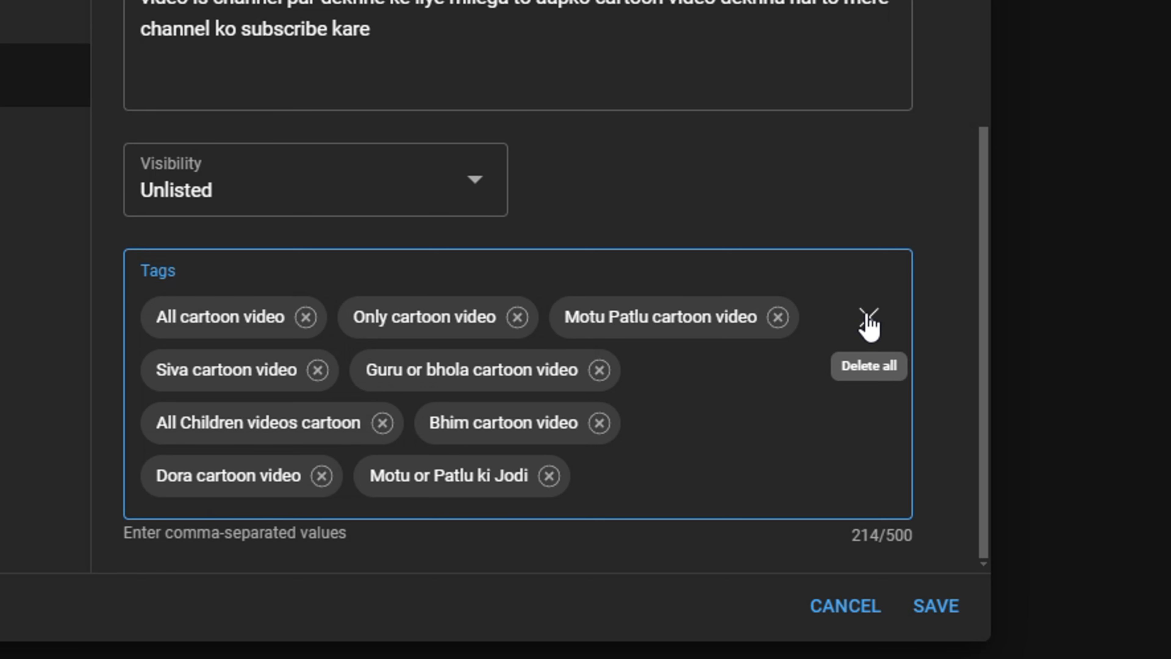
{"action": "left_click", "coordinate": [870, 318]}
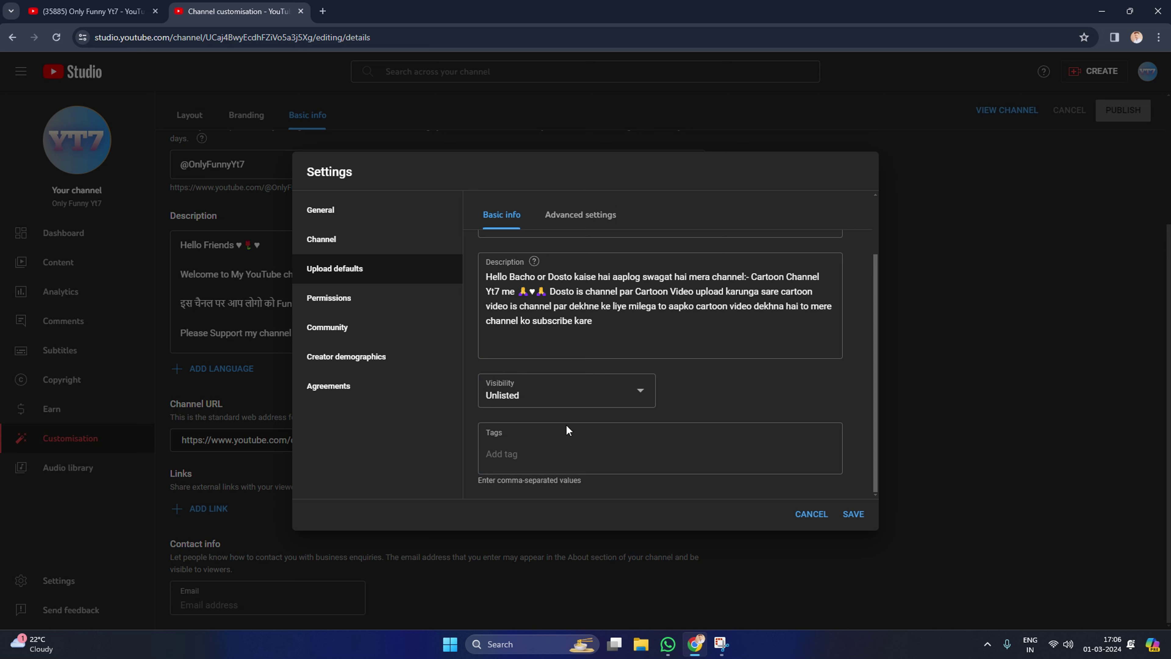
Add the default upload tags Only Funny Yt7 and Funny Video
{"action": "left_click", "coordinate": [550, 460]}
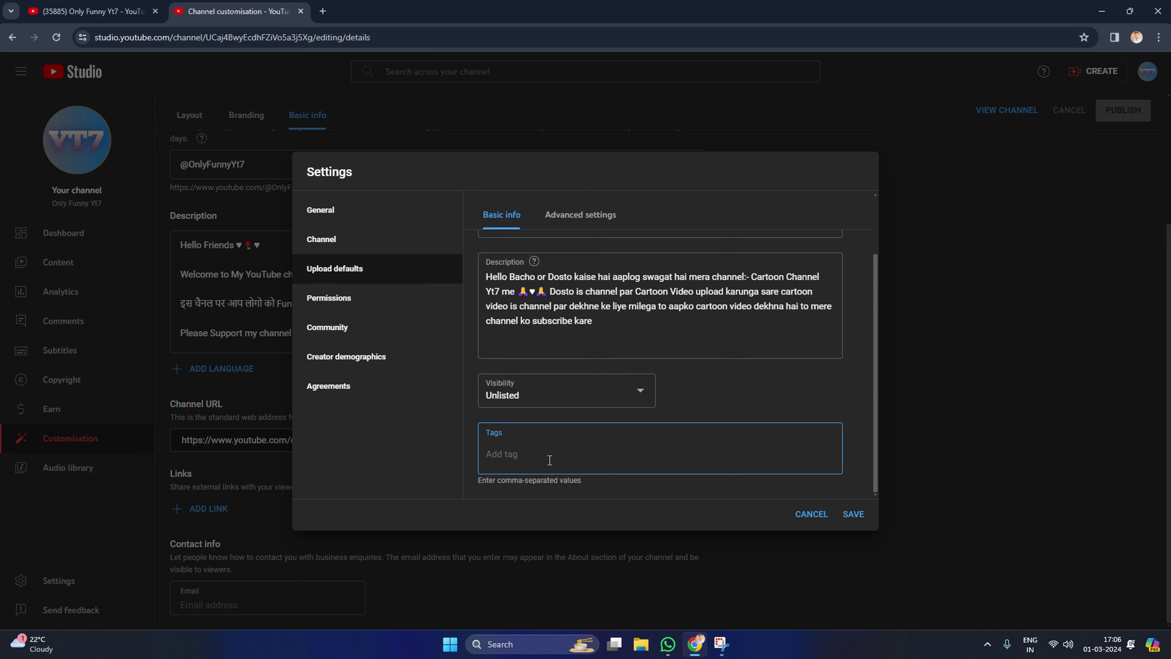
{"action": "type", "text": "Only Funny Yt7"}
{"action": "key", "text": "Return"}
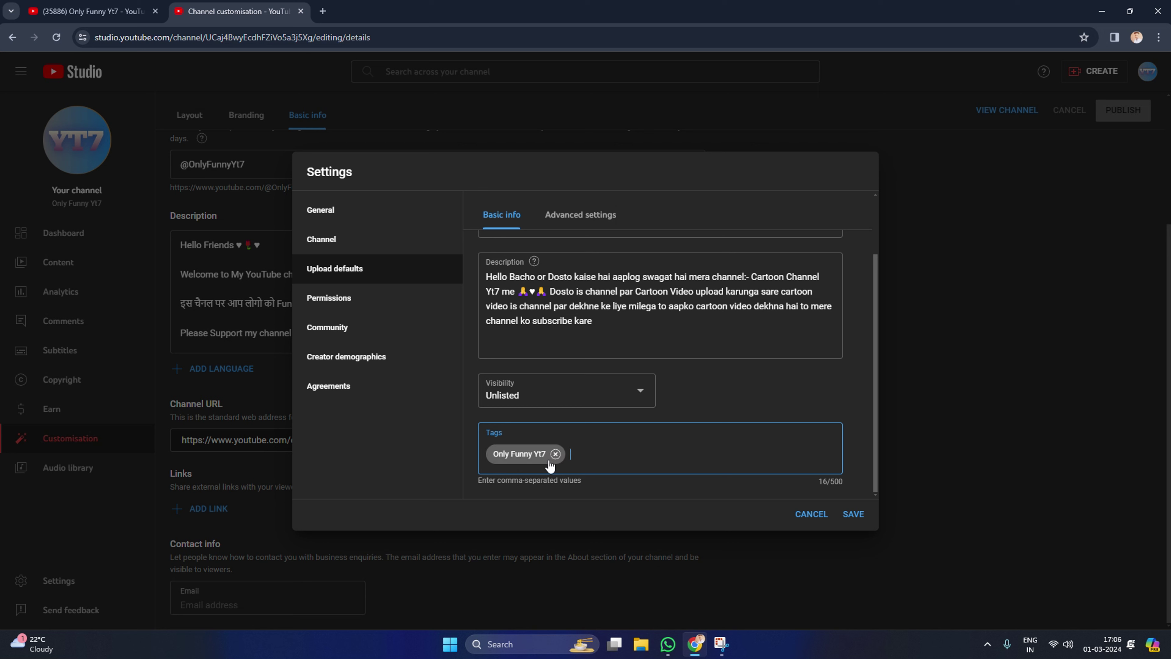
{"action": "type", "text": "Funny VCide"}
{"action": "key", "text": "BackSpace"}
{"action": "key", "text": "BackSpace"}
{"action": "key", "text": "BackSpace"}
{"action": "key", "text": "BackSpace"}
{"action": "key", "text": "BackSpace"}
{"action": "type", "text": "ideo"}
{"action": "key", "text": "Return"}
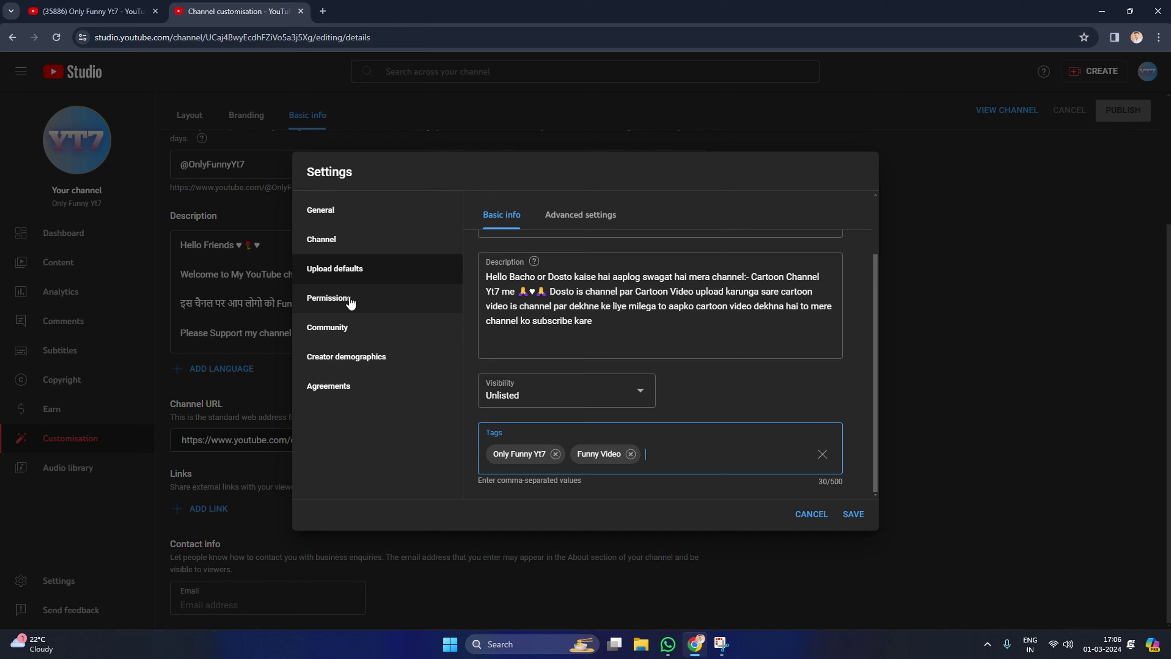
Look through the permissions, community, creator demographics and agreements settings
{"action": "left_click", "coordinate": [340, 300]}
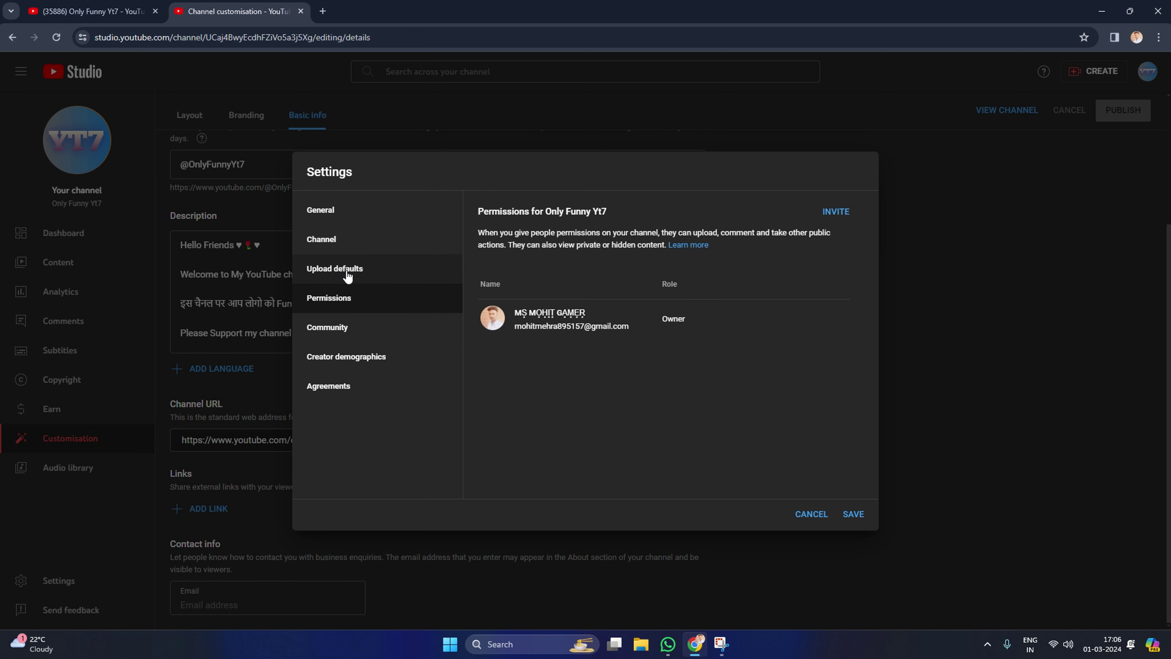
{"action": "left_click", "coordinate": [365, 326]}
{"action": "scroll", "coordinate": [468, 381], "scroll_direction": "down", "scroll_amount": 4}
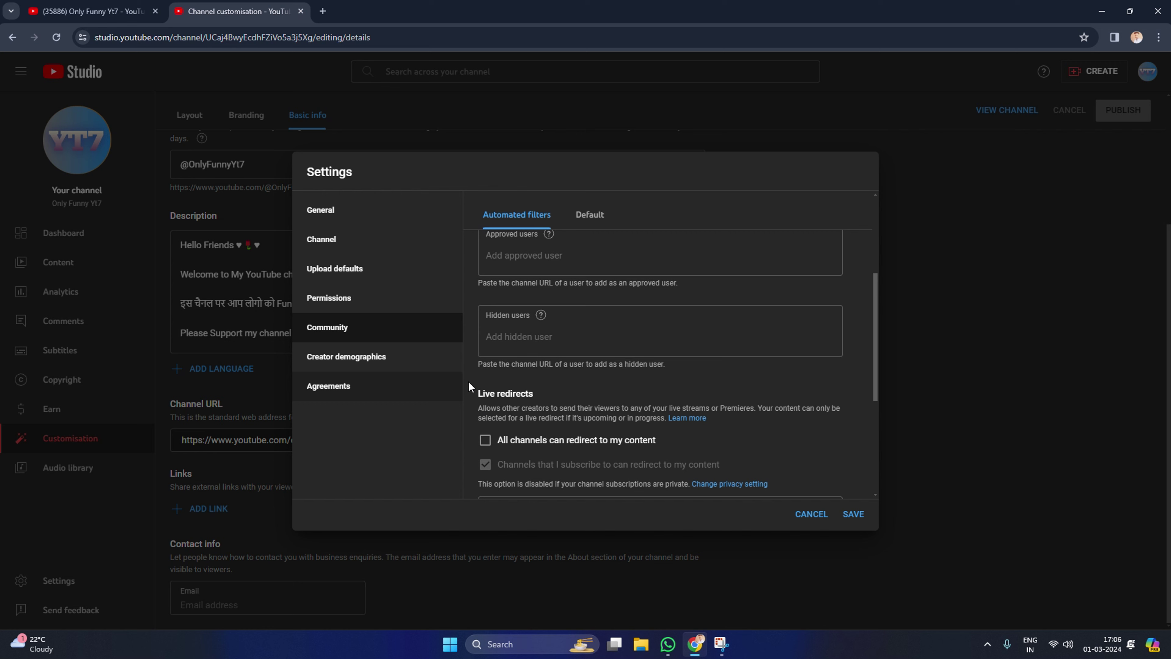
{"action": "scroll", "coordinate": [468, 381], "scroll_direction": "down", "scroll_amount": 4}
{"action": "left_click", "coordinate": [369, 357]}
{"action": "left_click", "coordinate": [344, 392]}
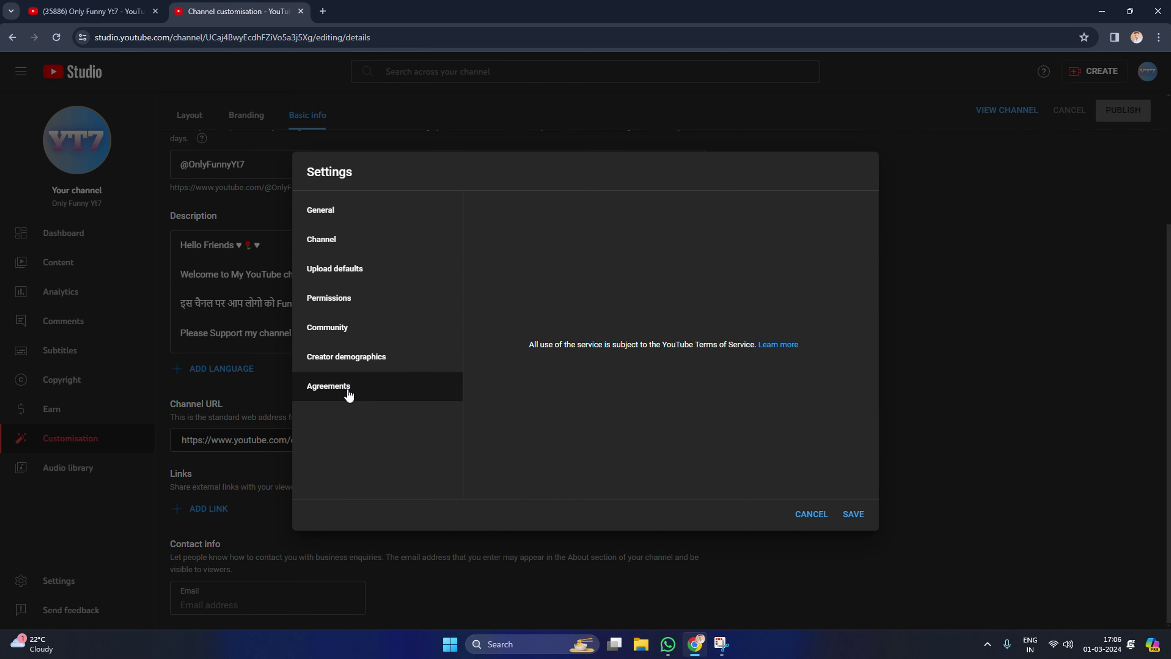
{"action": "left_click", "coordinate": [345, 341]}
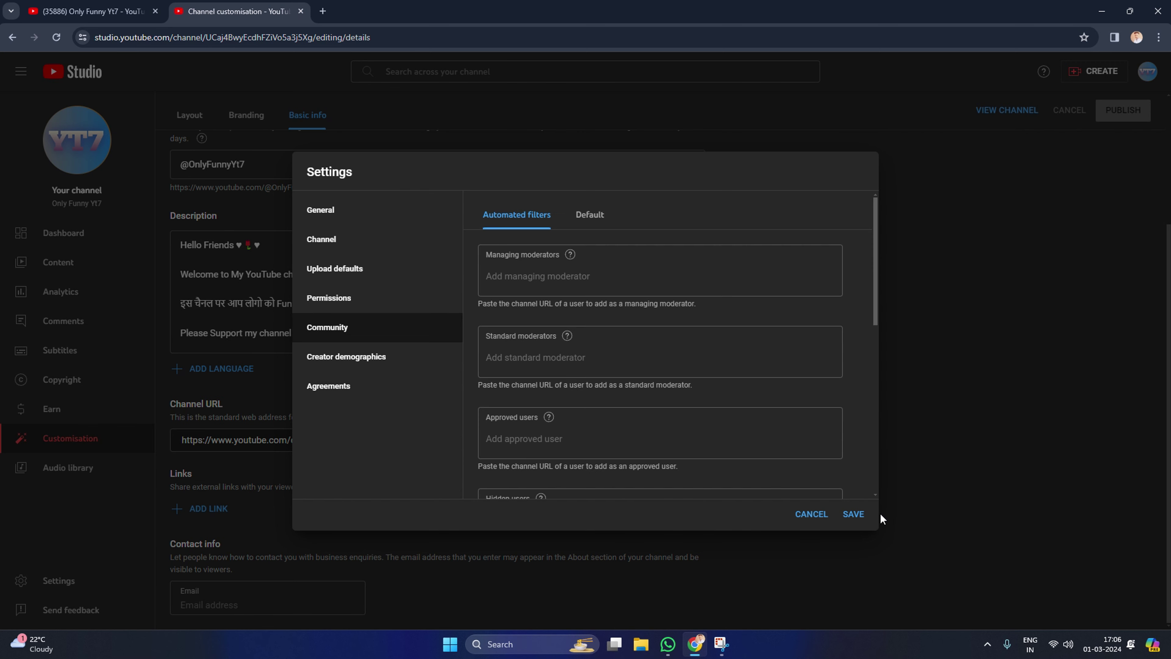
{"action": "left_click", "coordinate": [330, 303]}
Review the upload defaults once more and save the settings
{"action": "left_click", "coordinate": [333, 270]}
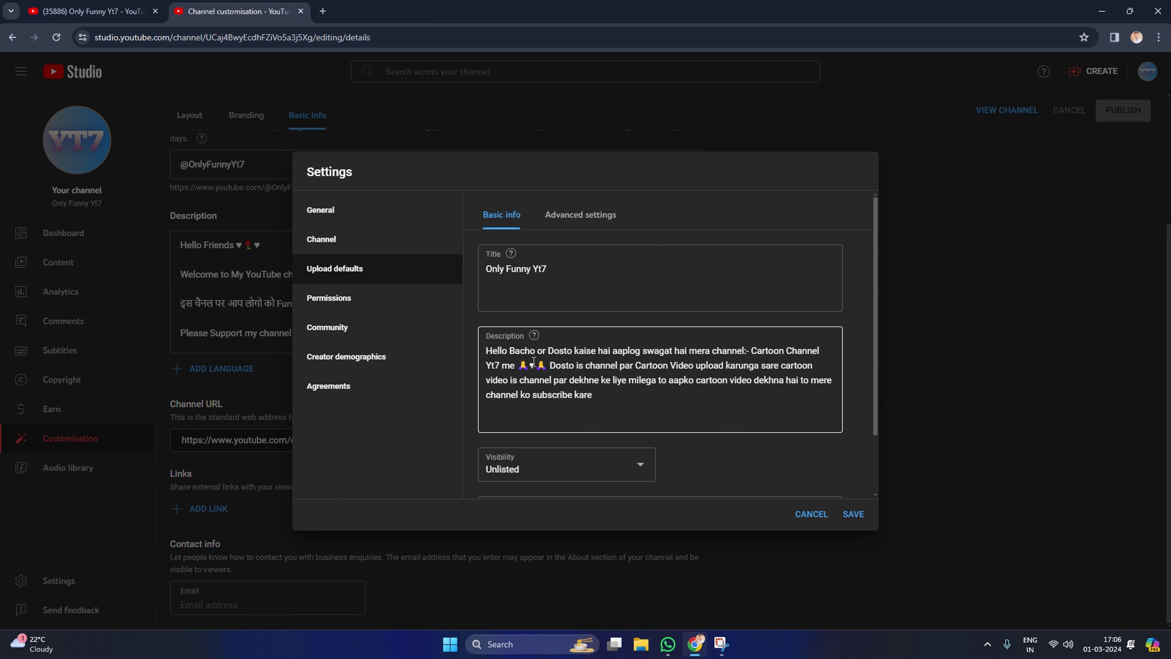
{"action": "scroll", "coordinate": [575, 398], "scroll_direction": "down", "scroll_amount": 2}
{"action": "scroll", "coordinate": [575, 398], "scroll_direction": "up", "scroll_amount": 2}
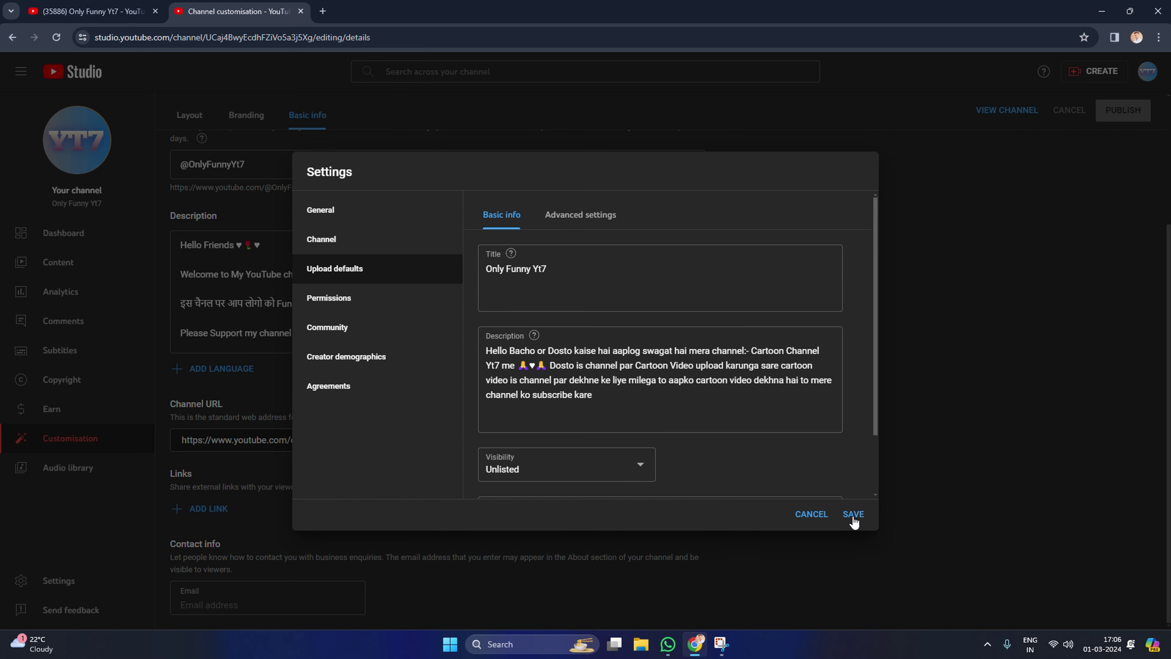
{"action": "left_click", "coordinate": [853, 521]}
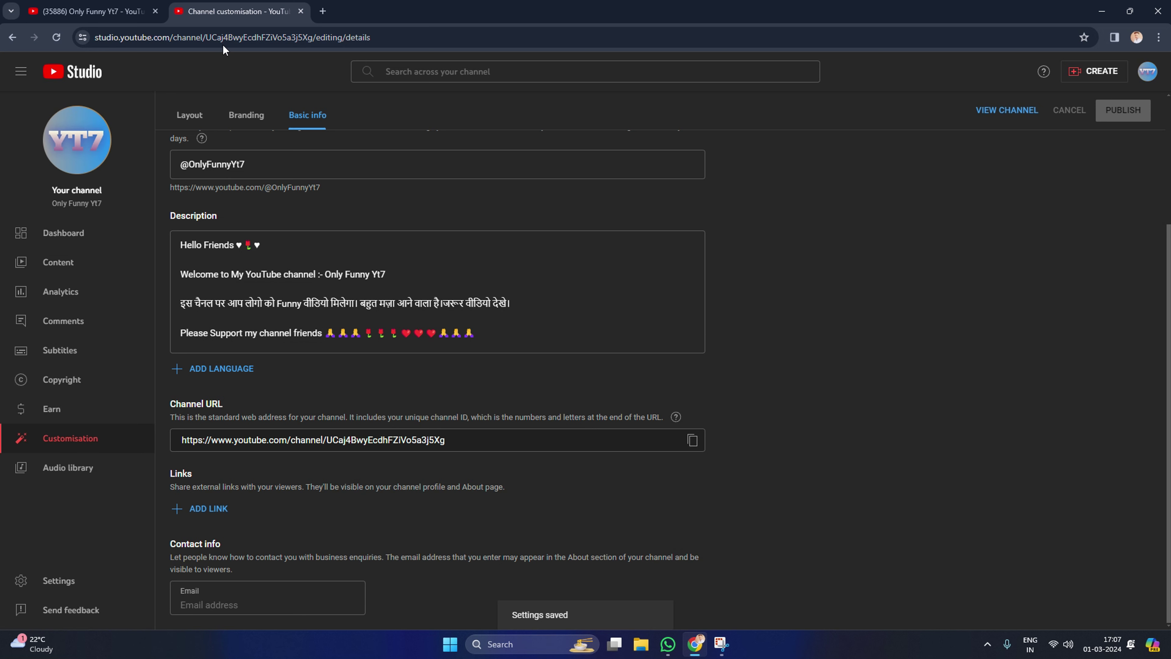
Switch to the channel page, open its banner customisation from there and remove the Cartoon Channel Yt7 banner image
{"action": "left_click", "coordinate": [12, 37]}
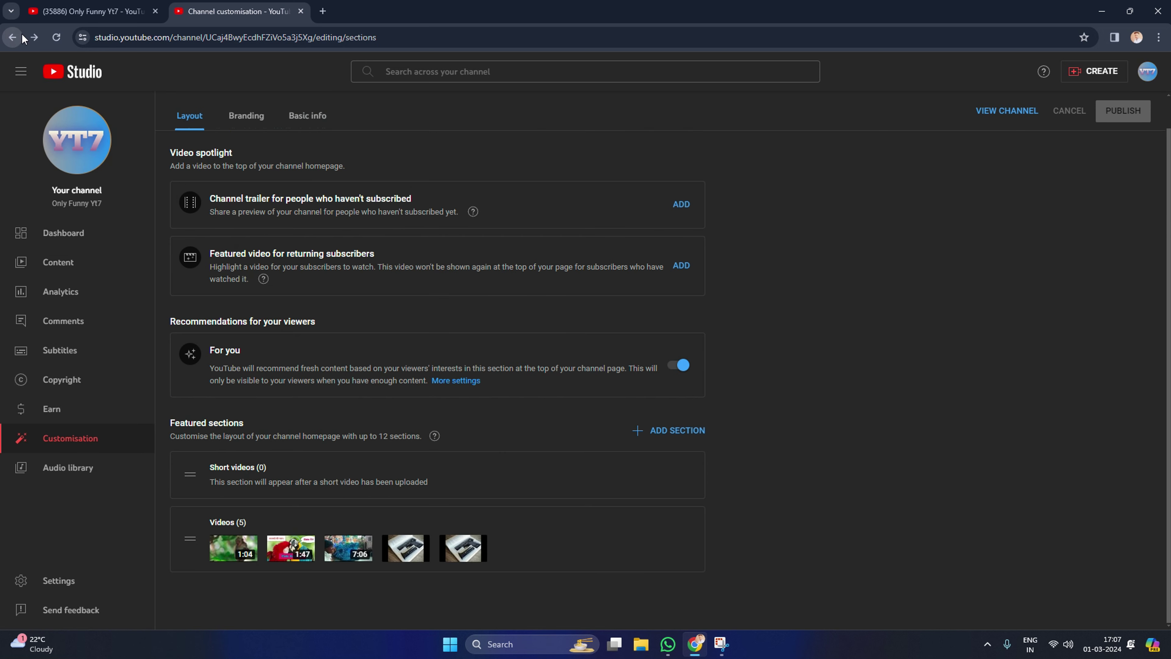
{"action": "left_click", "coordinate": [88, 11]}
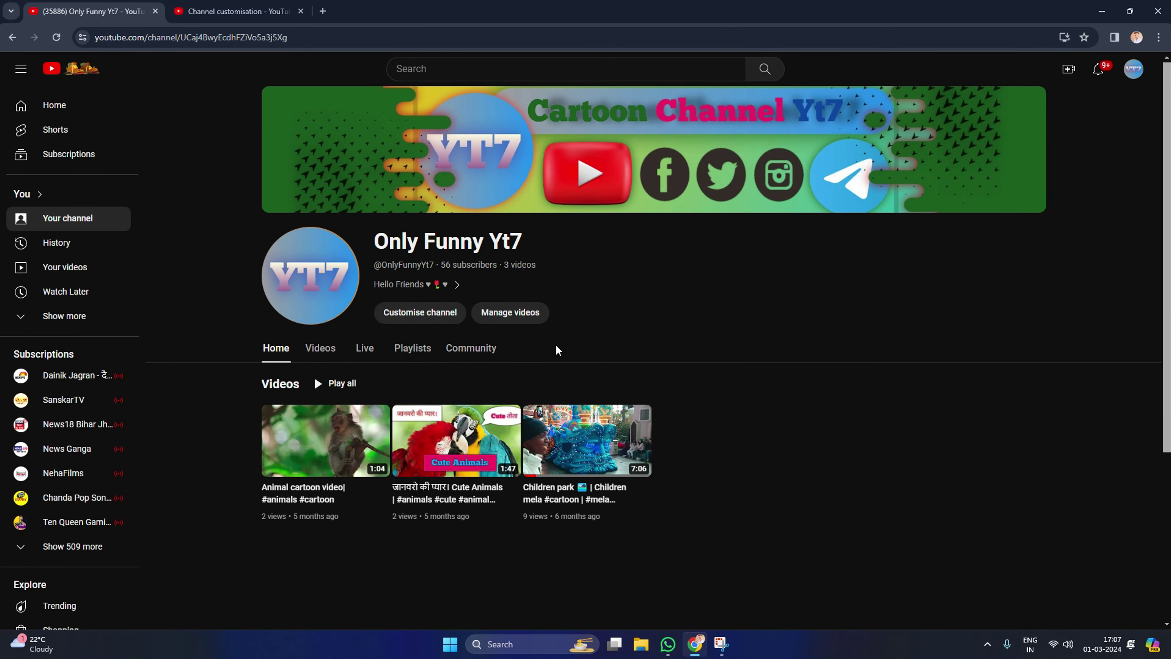
{"action": "scroll", "coordinate": [797, 329], "scroll_direction": "down", "scroll_amount": 2}
{"action": "scroll", "coordinate": [807, 330], "scroll_direction": "up", "scroll_amount": 2}
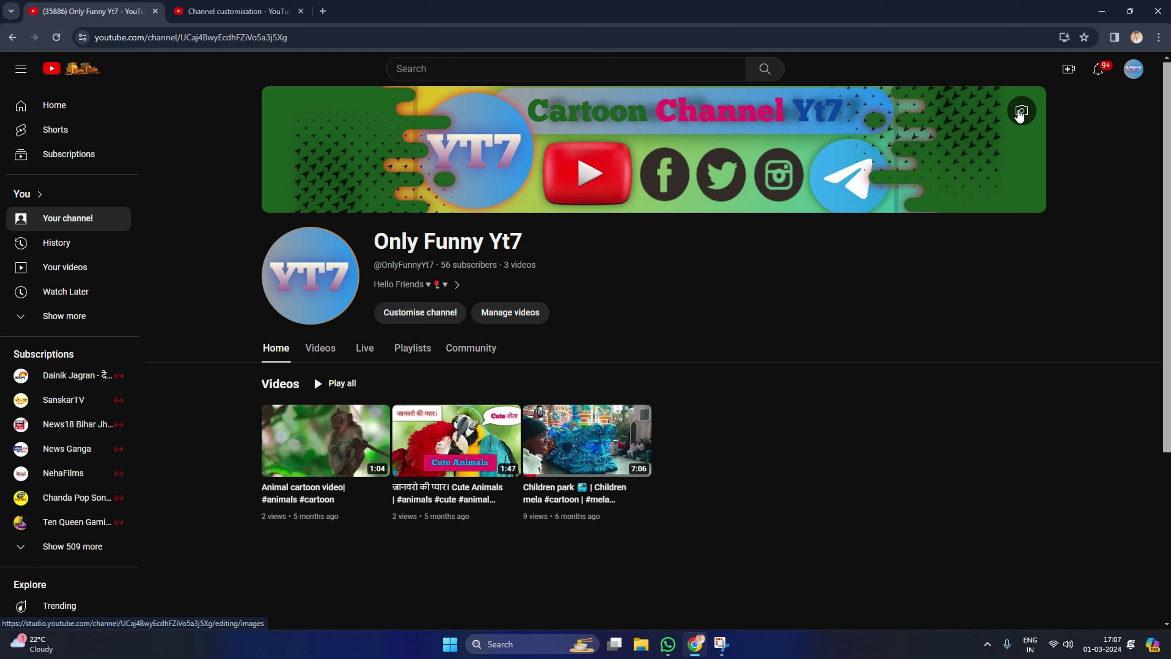
{"action": "left_click", "coordinate": [1020, 113]}
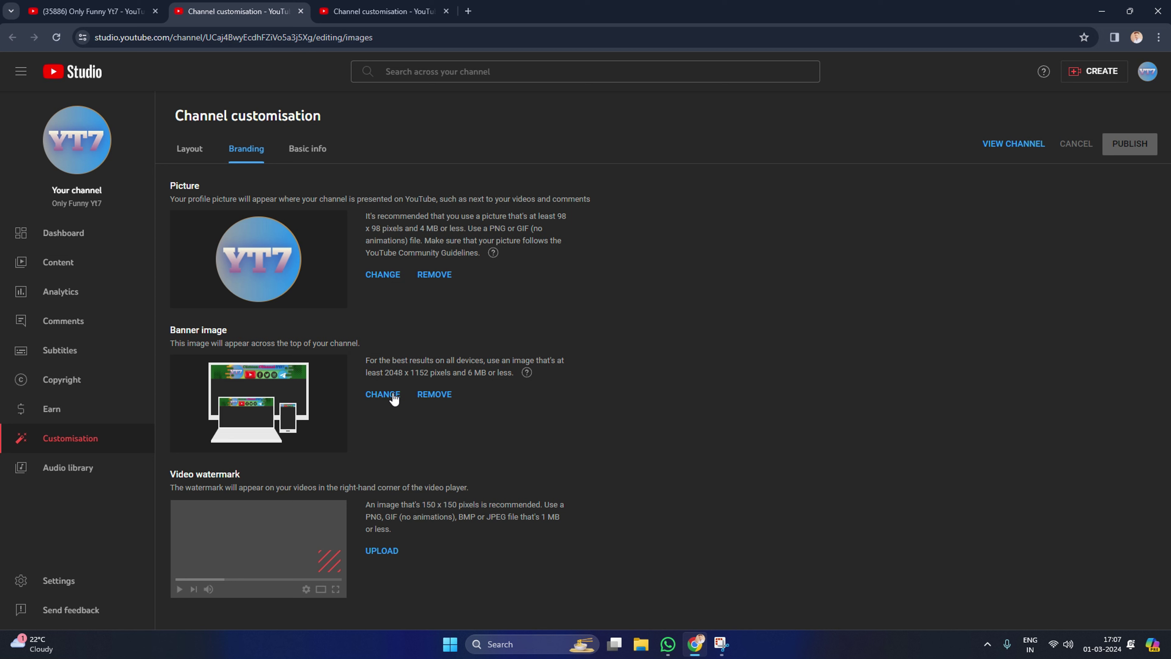
{"action": "left_click", "coordinate": [429, 397]}
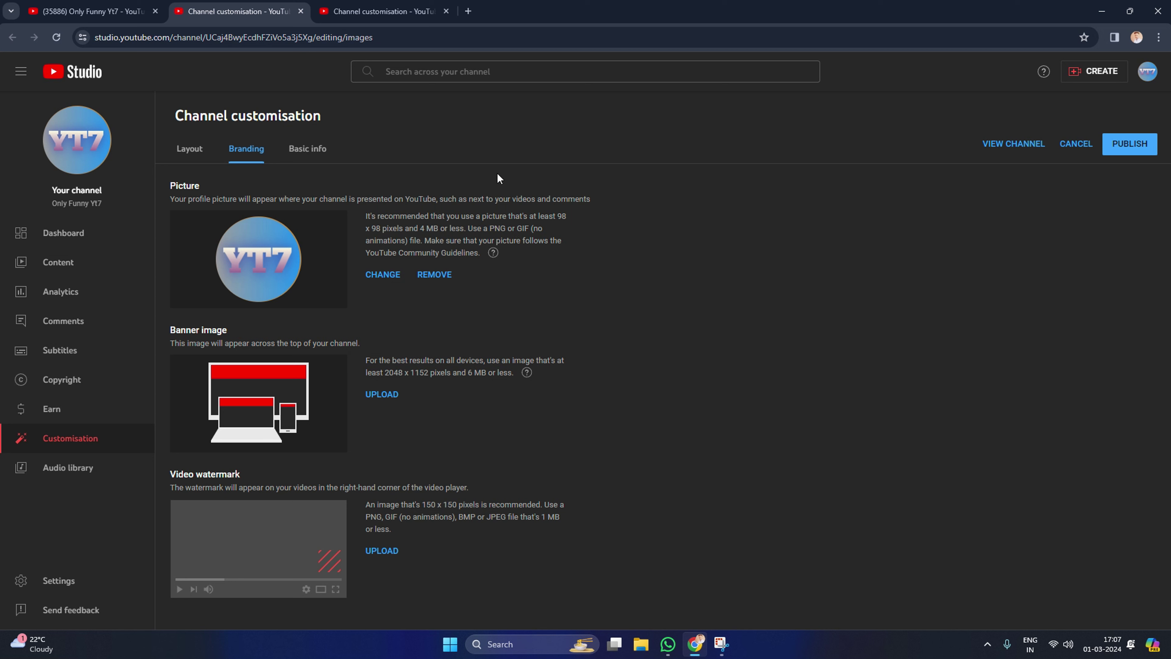
Publish the banner removal and switch back to the Only Funny Yt7 channel page
{"action": "left_click", "coordinate": [1140, 143]}
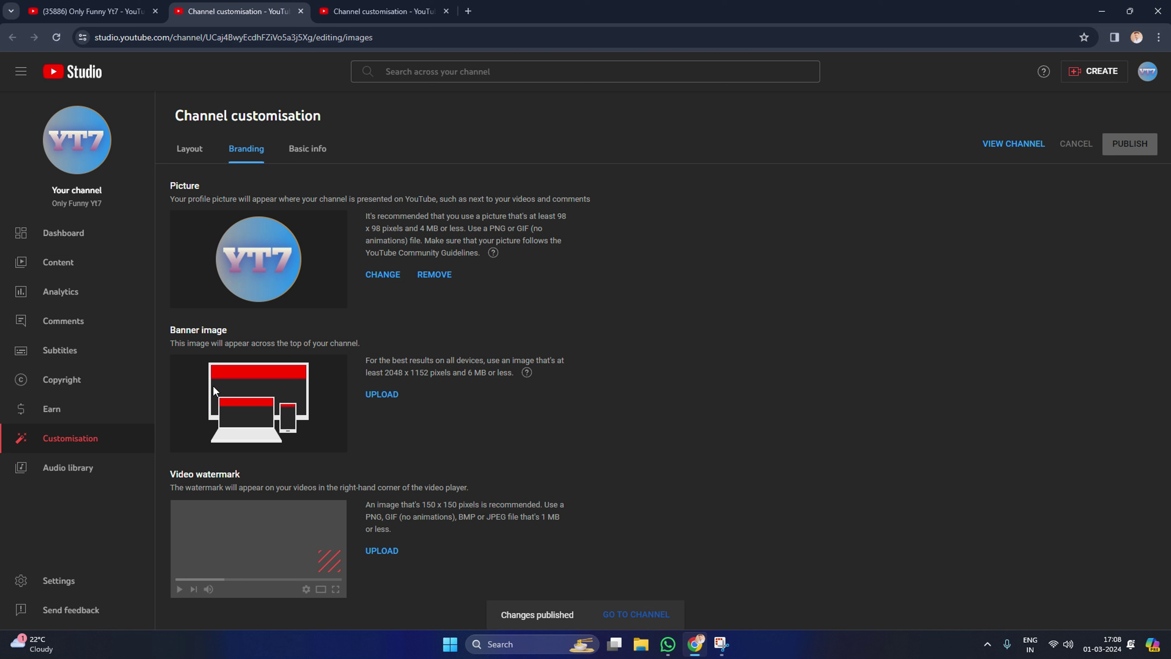
{"action": "left_click", "coordinate": [63, 12]}
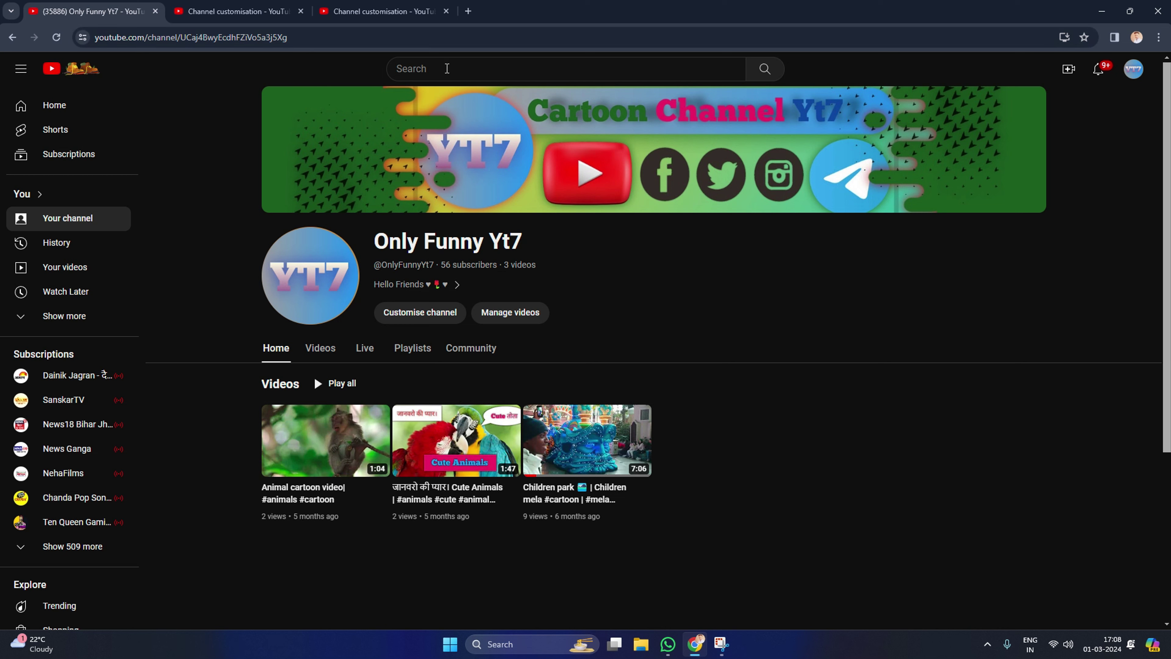
Search YouTube for only funny yt7 and filter the results by type Channel
{"action": "left_click", "coordinate": [447, 68]}
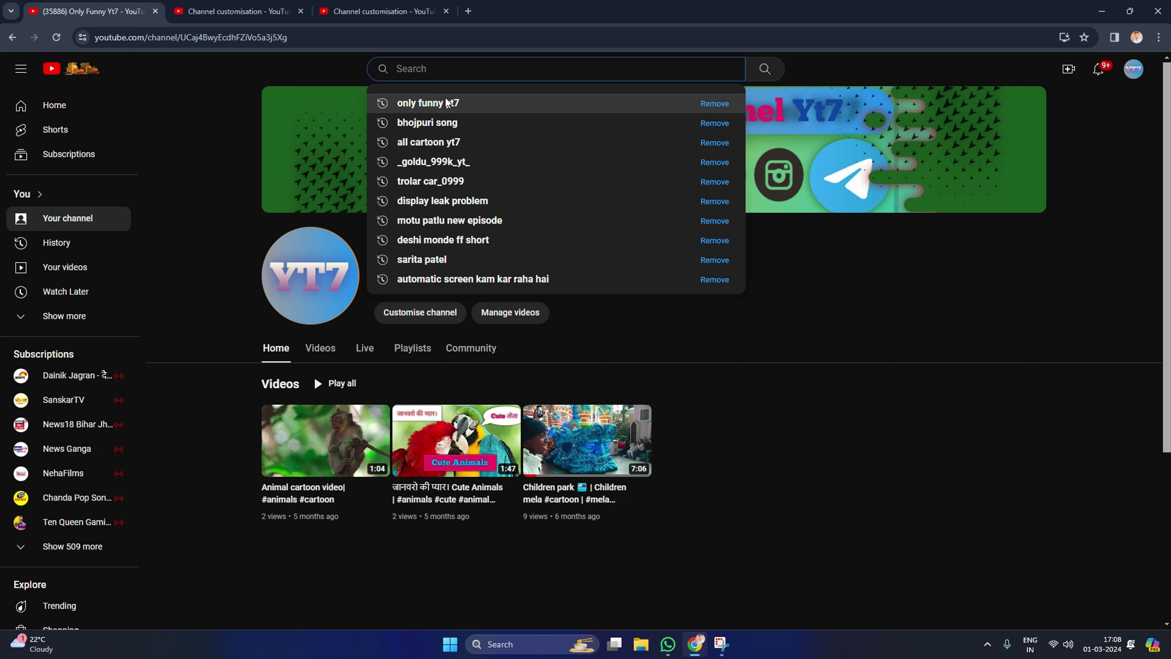
{"action": "left_click", "coordinate": [464, 105]}
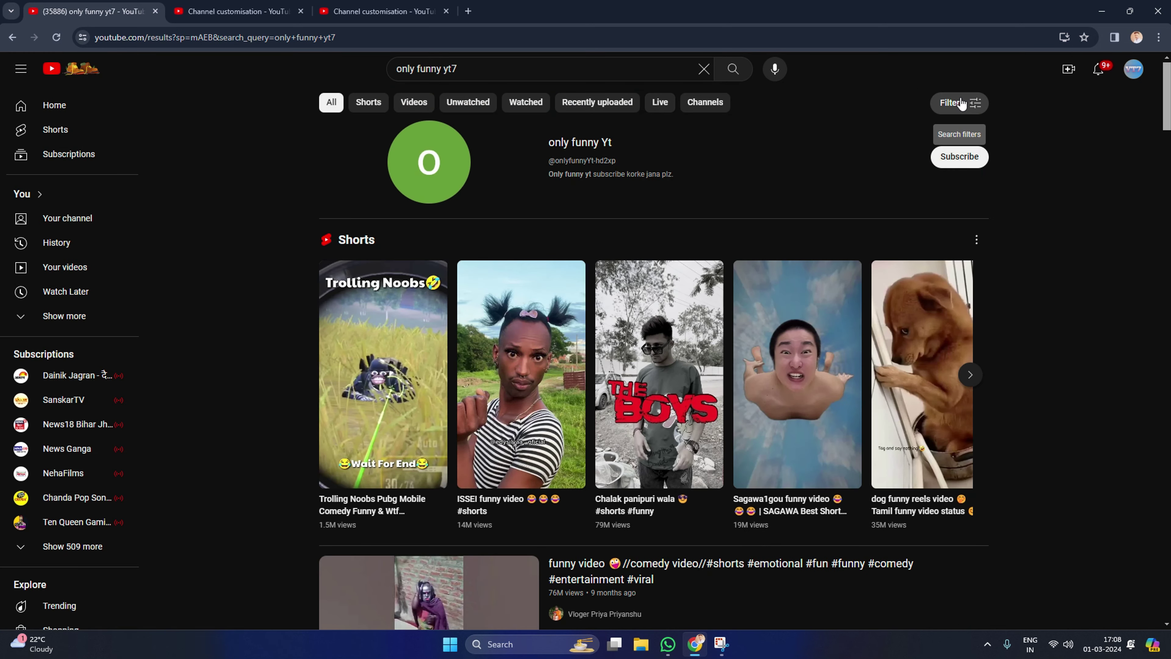
{"action": "left_click", "coordinate": [961, 104]}
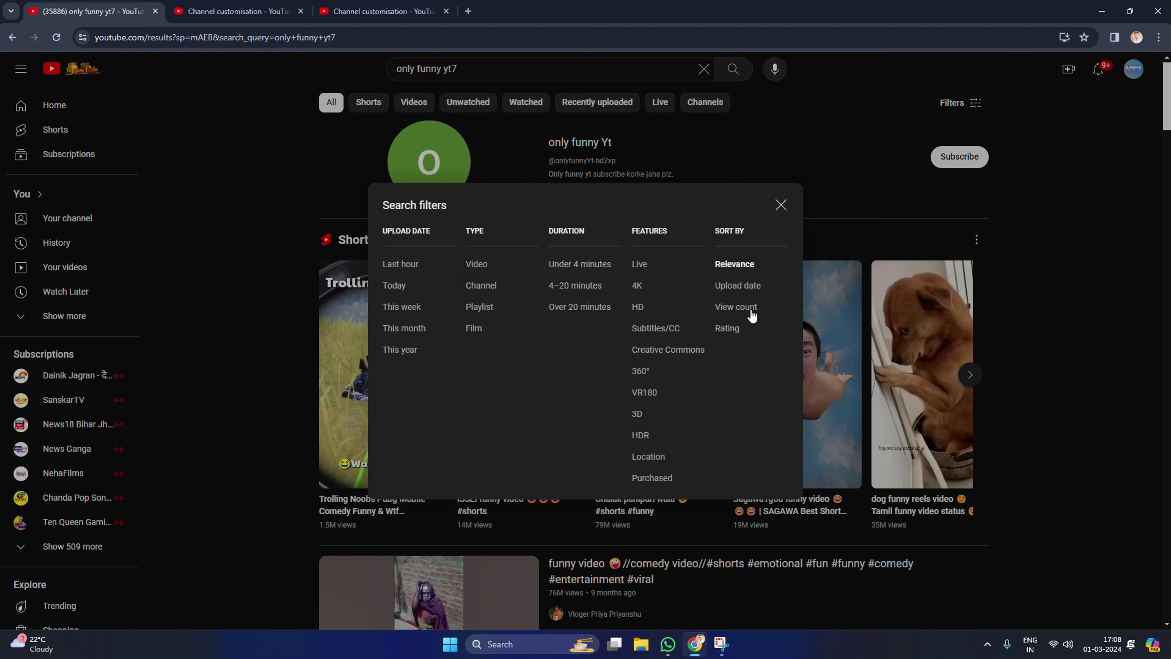
{"action": "left_click", "coordinate": [477, 286]}
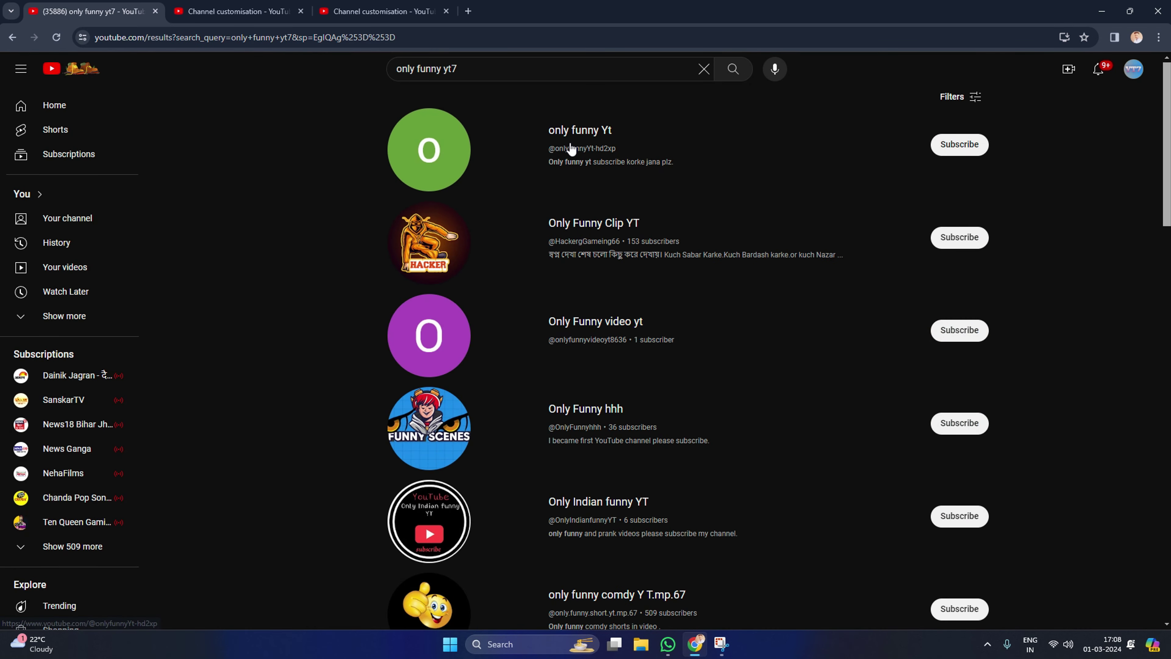
Look through the channel search results for the Only Funny Yt7 channel
{"action": "scroll", "coordinate": [502, 212], "scroll_direction": "down", "scroll_amount": 6}
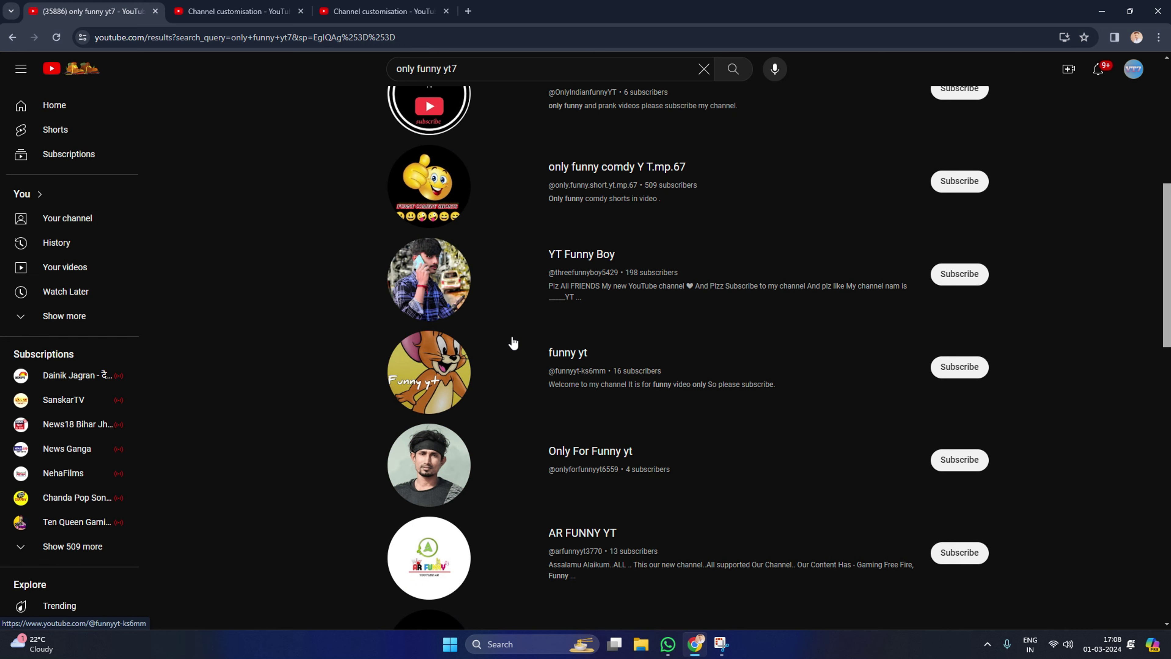
{"action": "scroll", "coordinate": [514, 369], "scroll_direction": "down", "scroll_amount": 5}
{"action": "scroll", "coordinate": [530, 369], "scroll_direction": "up", "scroll_amount": 10}
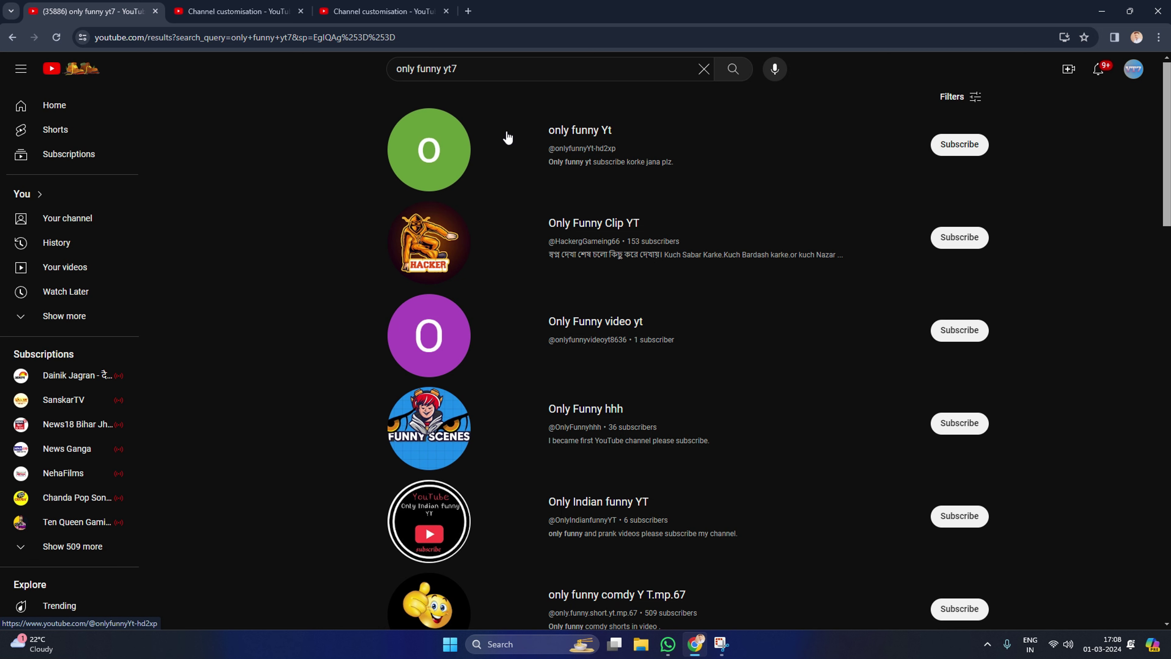
{"action": "scroll", "coordinate": [583, 204], "scroll_direction": "down", "scroll_amount": 3}
{"action": "scroll", "coordinate": [591, 225], "scroll_direction": "up", "scroll_amount": 3}
{"action": "scroll", "coordinate": [591, 235], "scroll_direction": "down", "scroll_amount": 2}
{"action": "scroll", "coordinate": [596, 236], "scroll_direction": "up", "scroll_amount": 2}
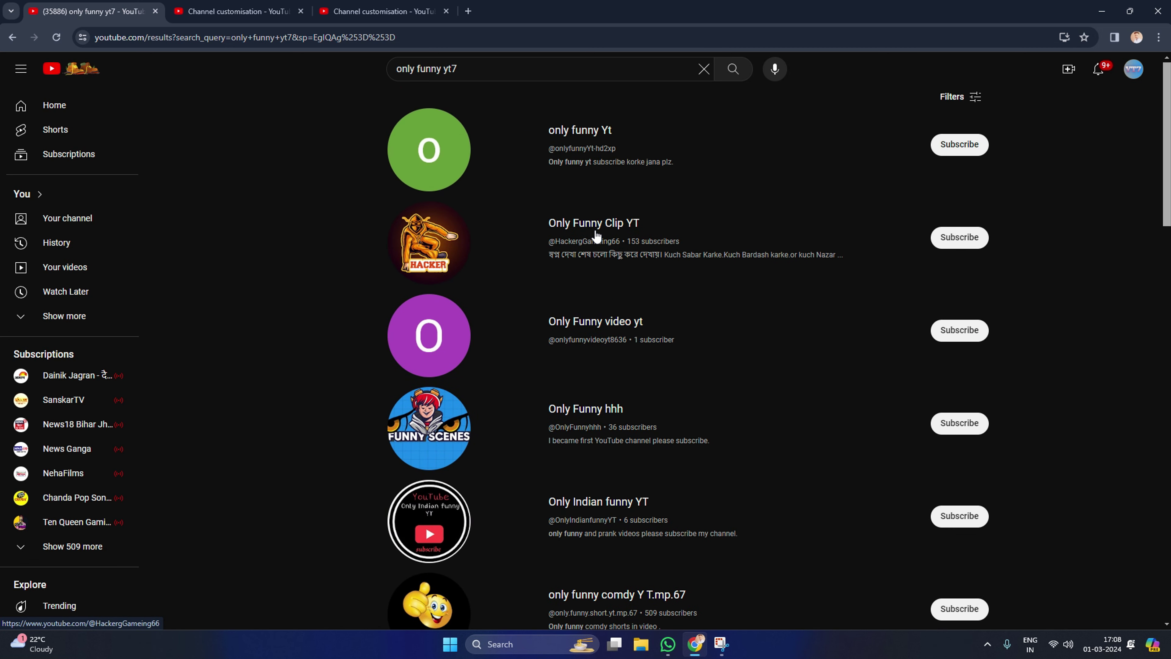
Open the only funny Yt channel, view its full description, and return to the channel results
{"action": "left_click", "coordinate": [683, 149]}
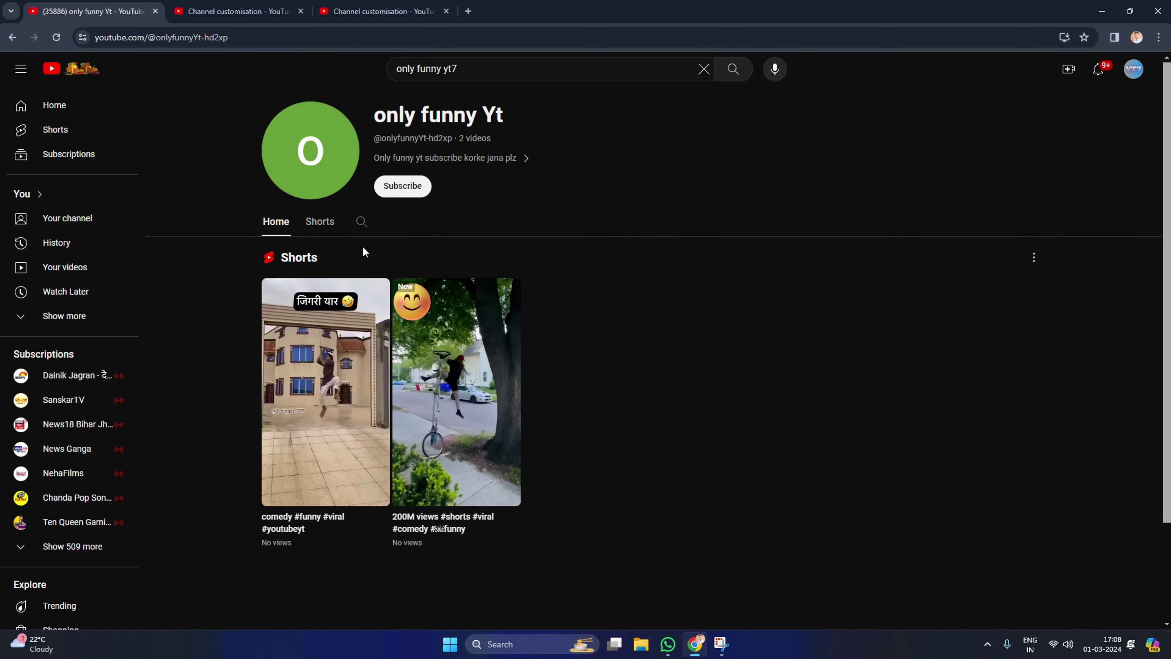
{"action": "left_click", "coordinate": [484, 158]}
{"action": "left_click", "coordinate": [704, 251]}
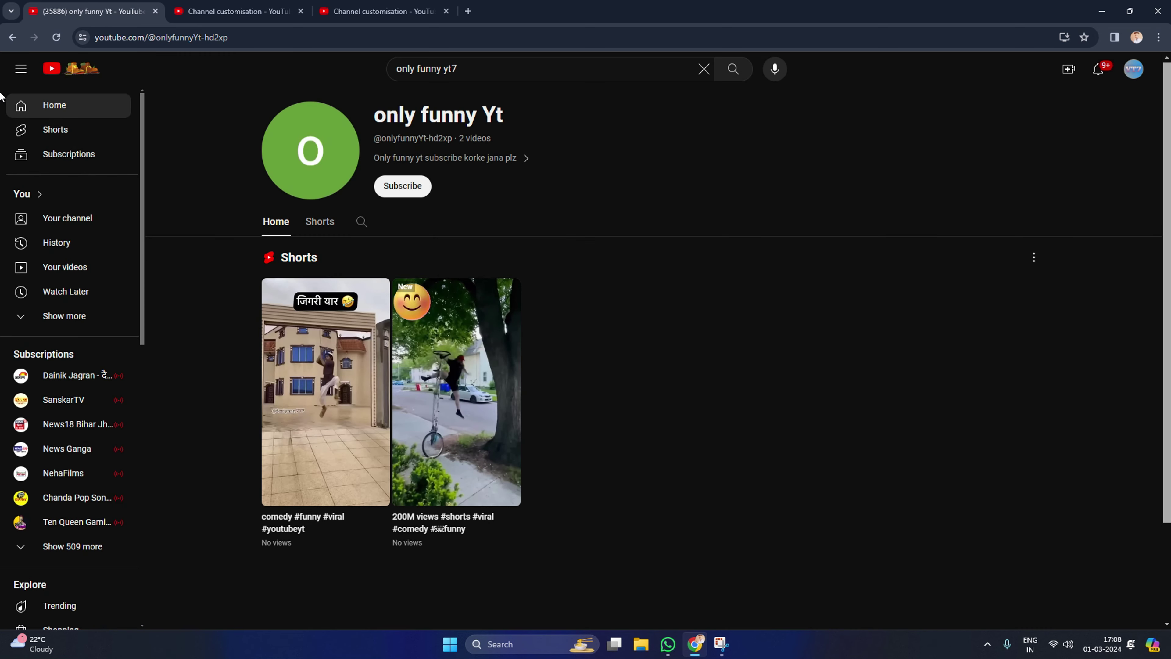
{"action": "left_click", "coordinate": [12, 37]}
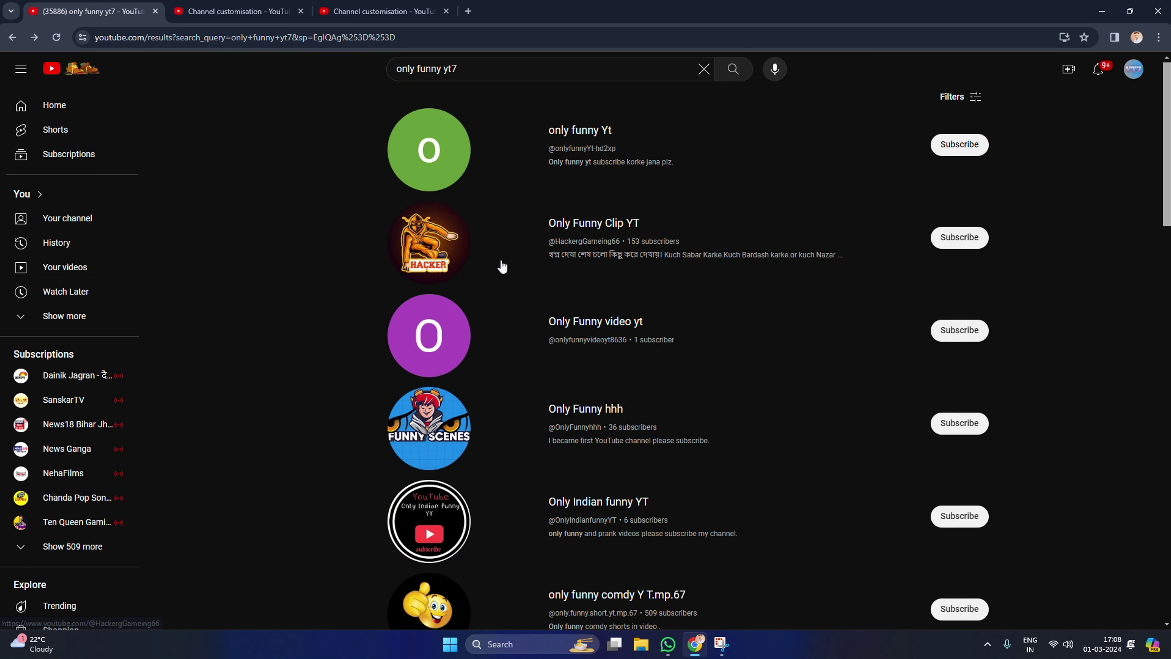
Check the list of matching channels once more for Only Funny Yt7
{"action": "scroll", "coordinate": [502, 266], "scroll_direction": "down", "scroll_amount": 4}
{"action": "scroll", "coordinate": [505, 280], "scroll_direction": "up", "scroll_amount": 4}
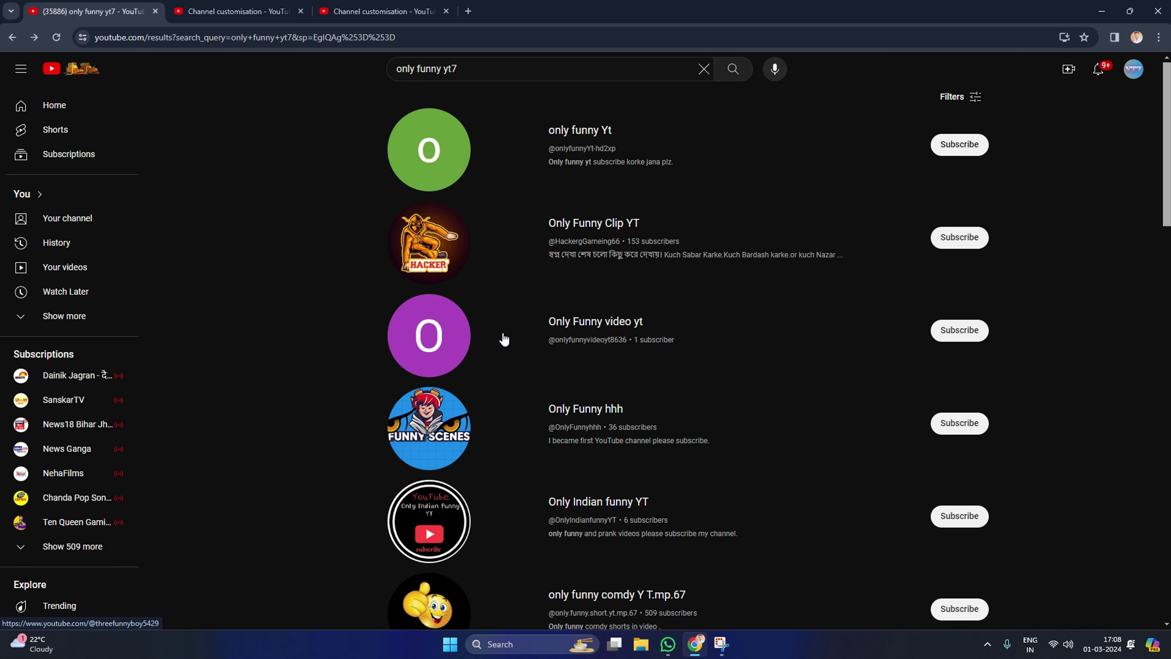
{"action": "scroll", "coordinate": [492, 324], "scroll_direction": "down", "scroll_amount": 6}
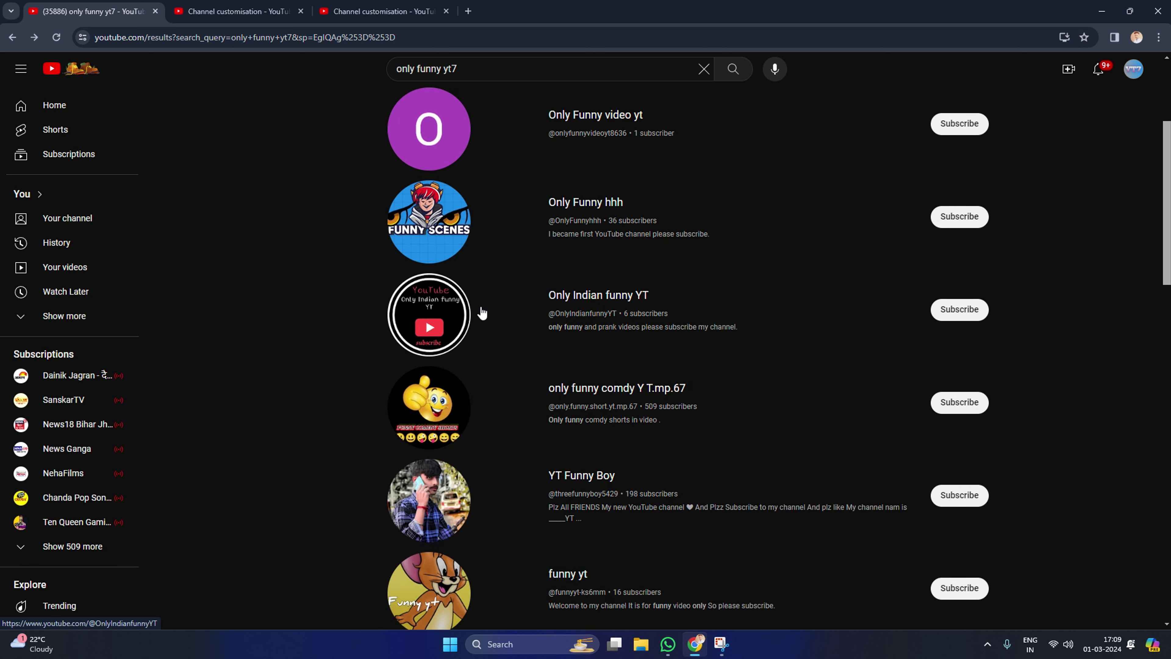
{"action": "scroll", "coordinate": [479, 309], "scroll_direction": "up", "scroll_amount": 6}
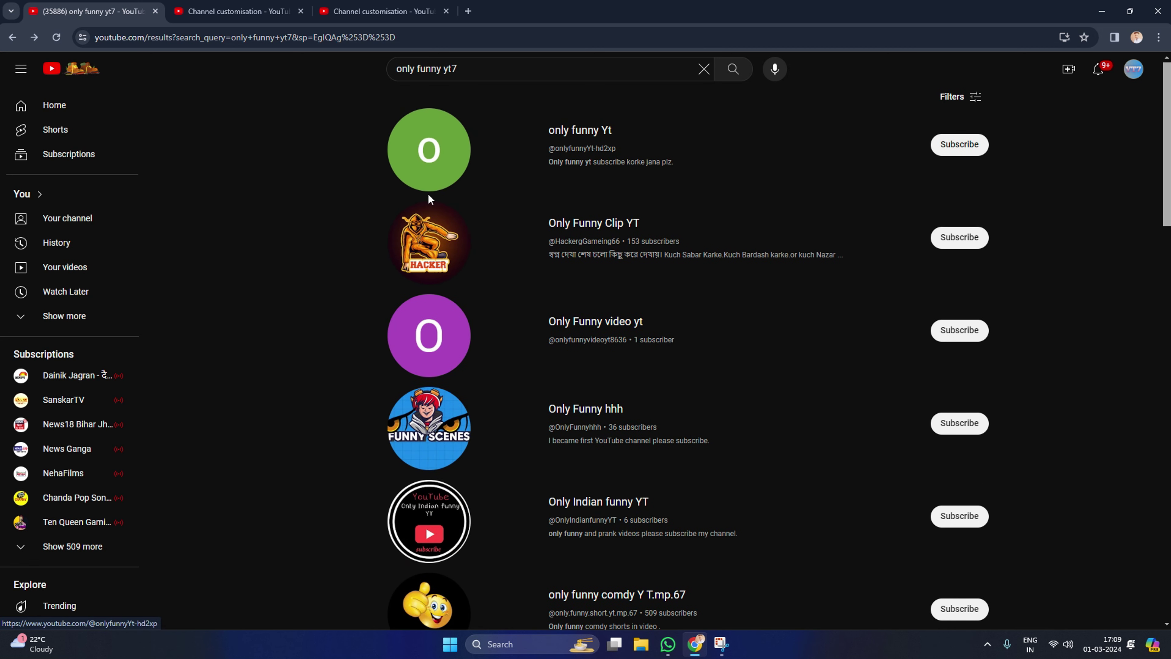